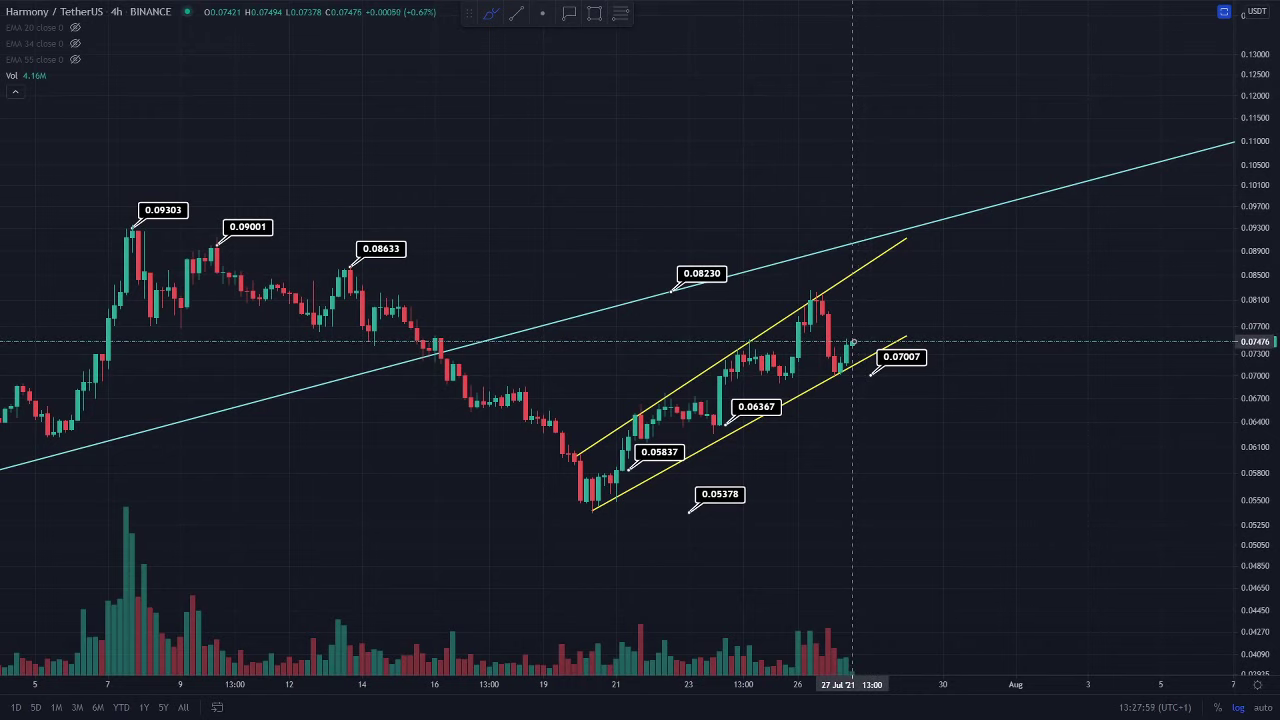
- Brush a projected rise to the upper channel line near 0.088 and circle the 0.08633 high
mouse_move(853, 342)
mouse_down()
mouse_move(862, 251)
mouse_move(871, 266)
mouse_up()
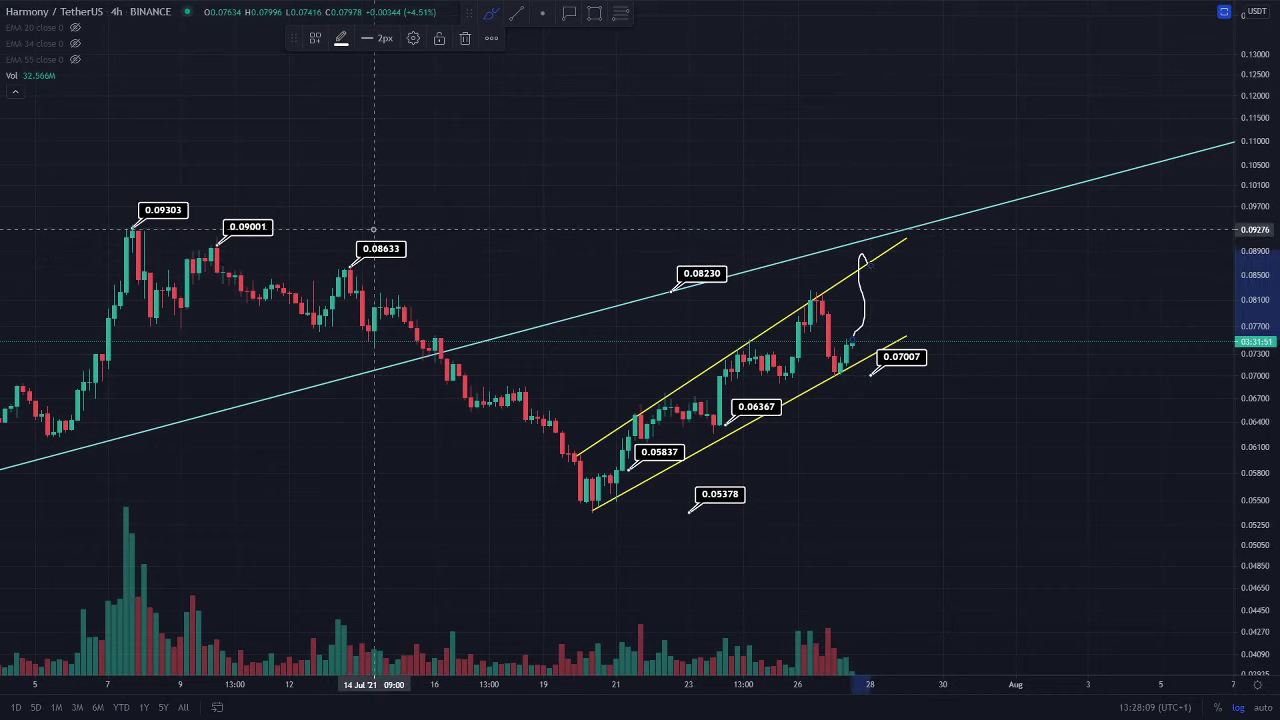
mouse_move(371, 228)
mouse_down()
mouse_move(405, 248)
mouse_move(356, 263)
mouse_move(371, 229)
mouse_up()
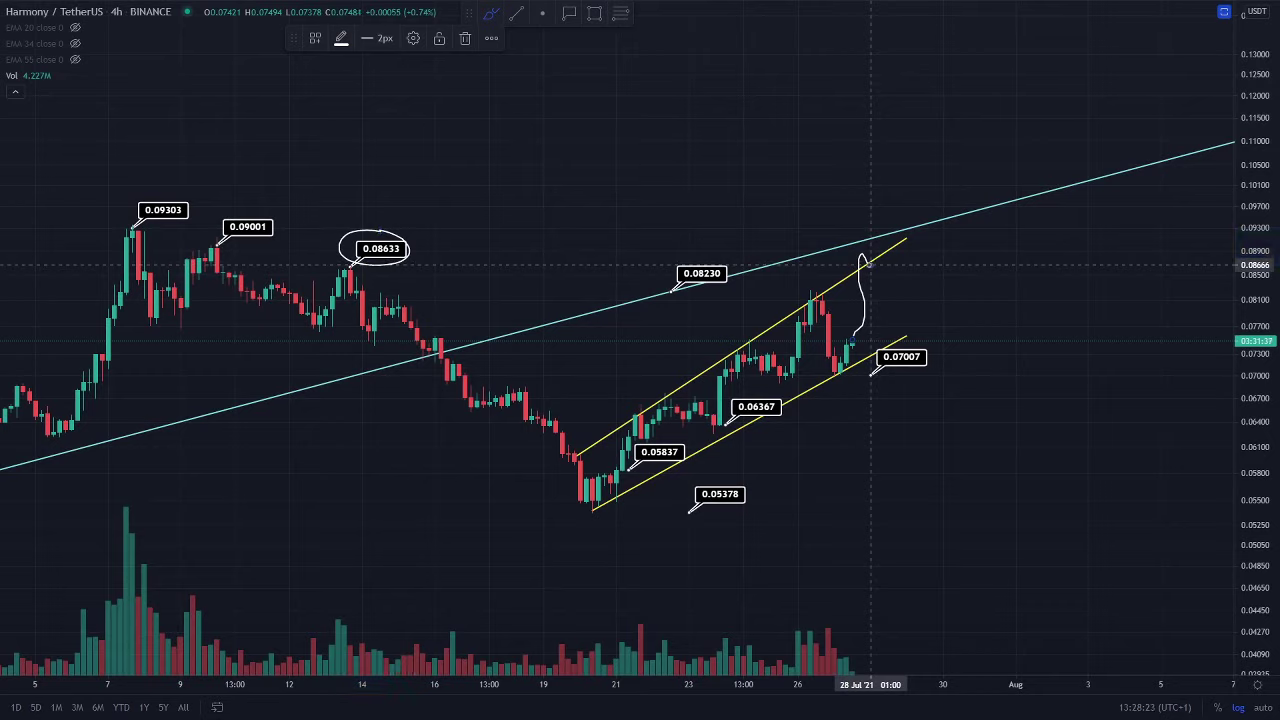
drag(870, 263, 876, 212)
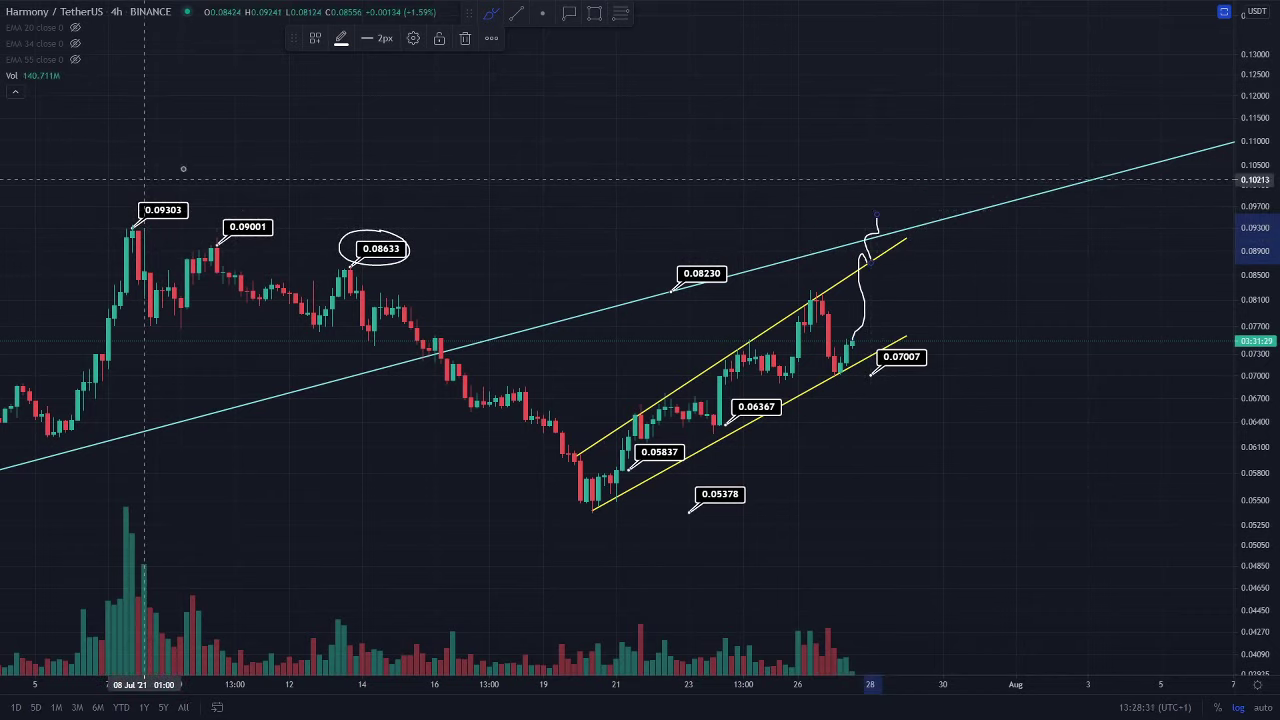
key(ctrl+z)
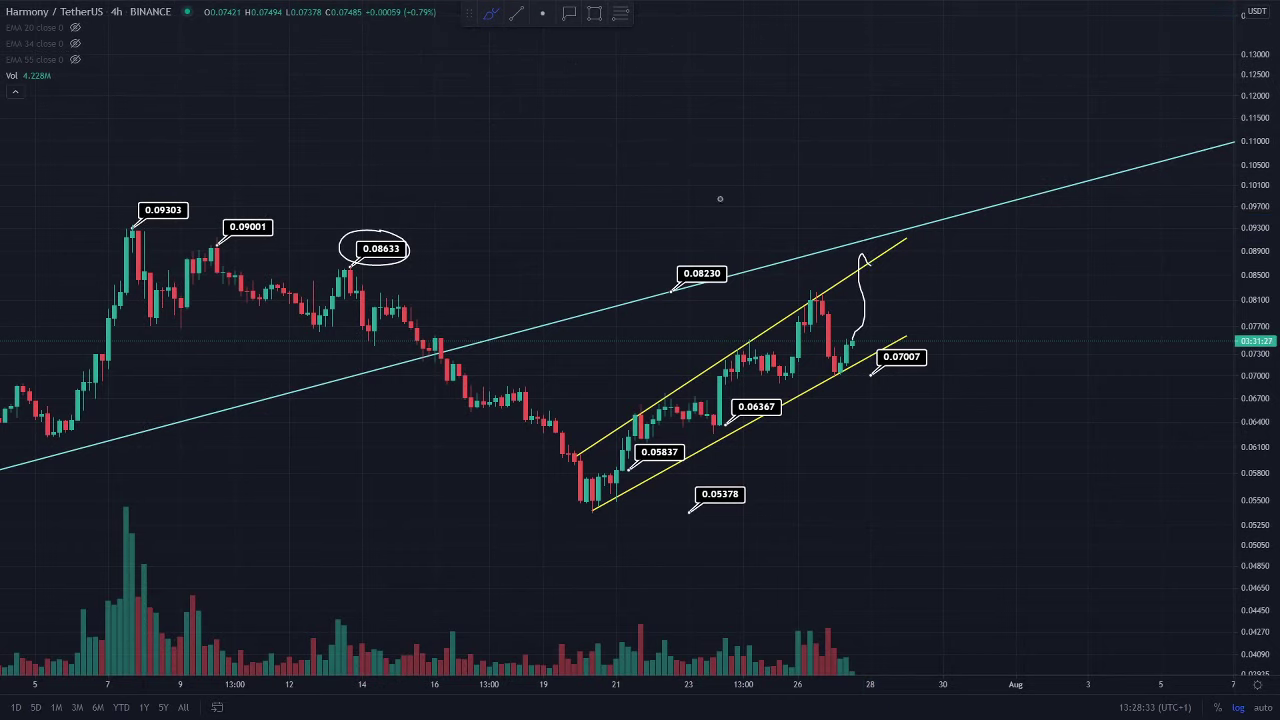
- Delete the projection stroke and the circle around the 0.08633 label
click(858, 308)
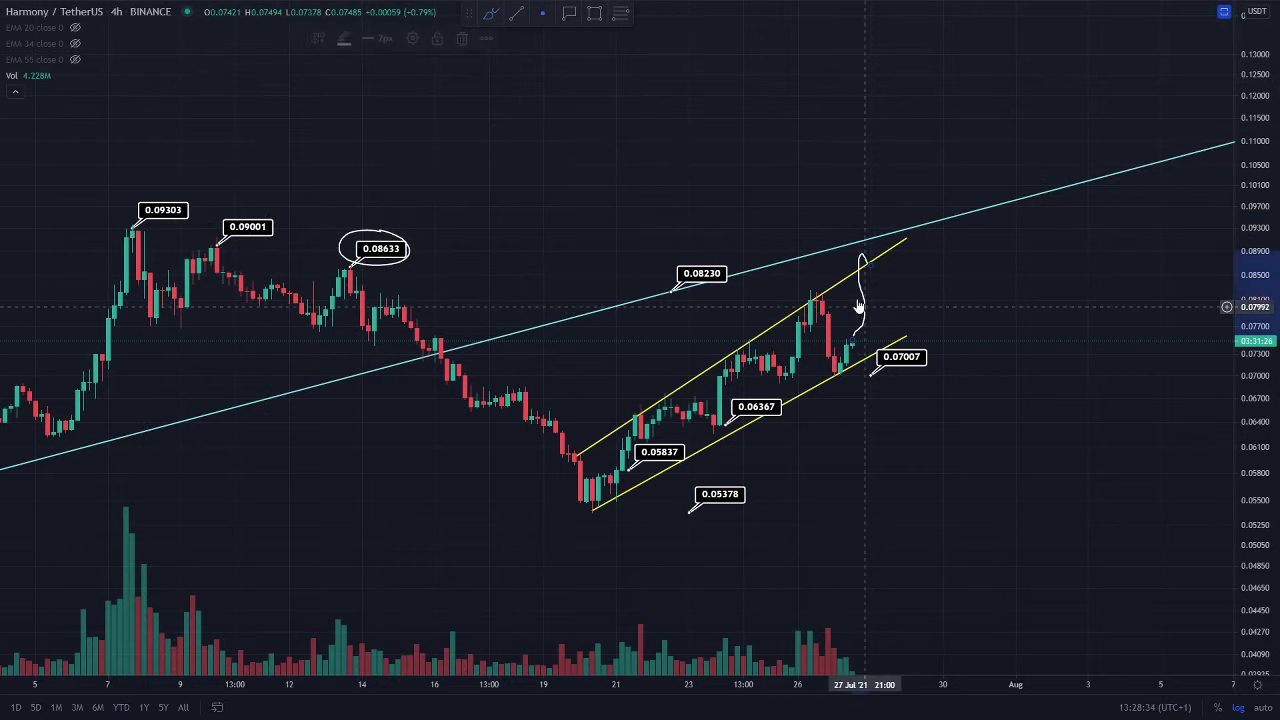
click(464, 39)
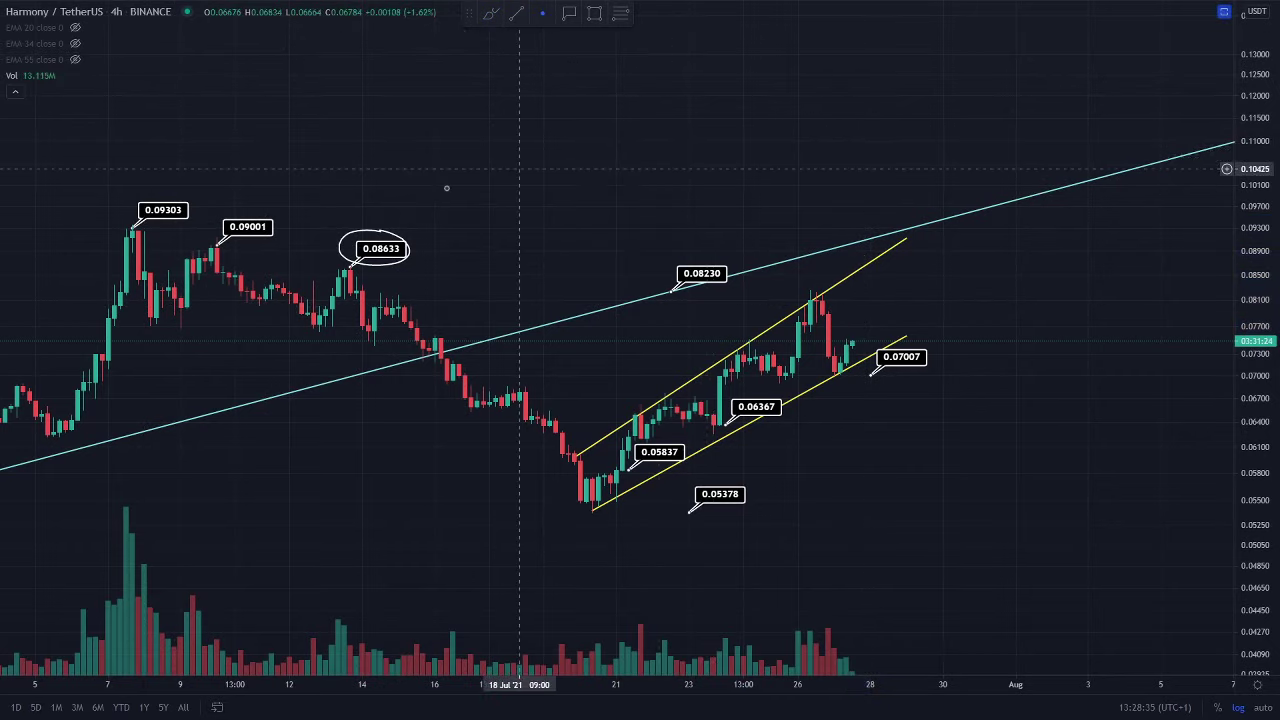
click(385, 235)
click(464, 39)
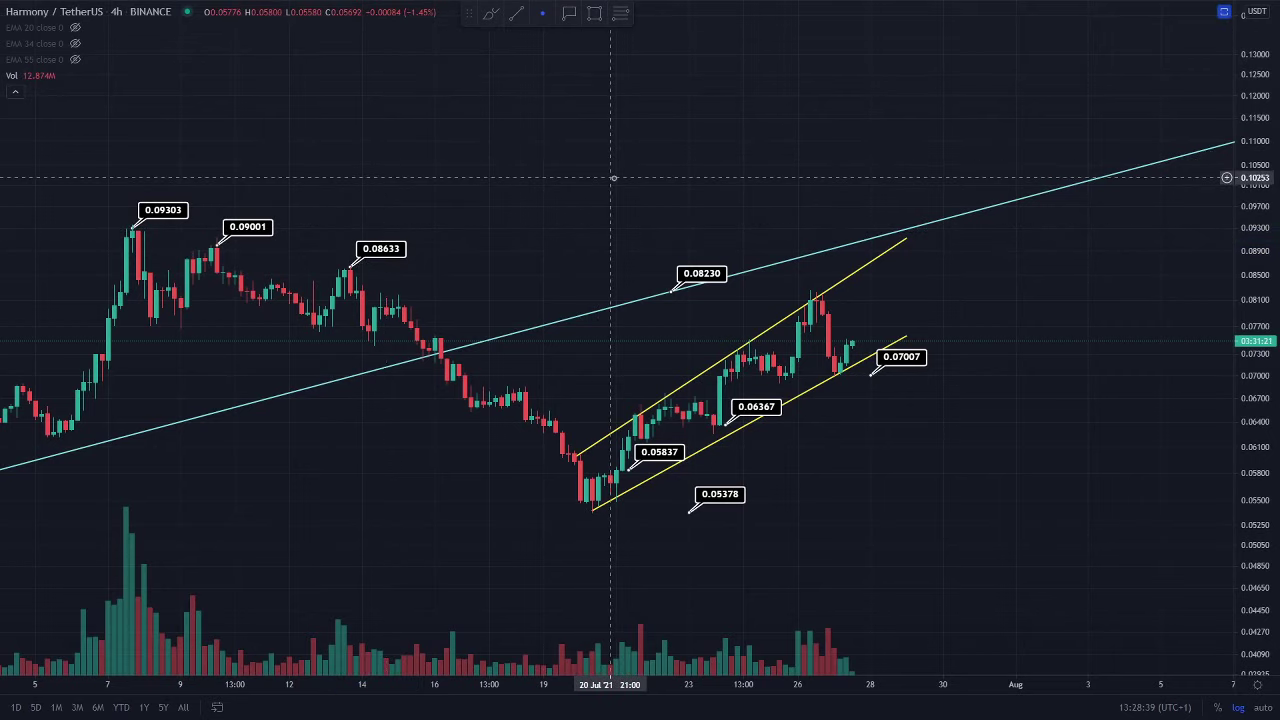
- Restore the RSI and Stoch RSI panes beneath the repositioned price chart
double_click(613, 178)
scroll(871, 349, up, 3)
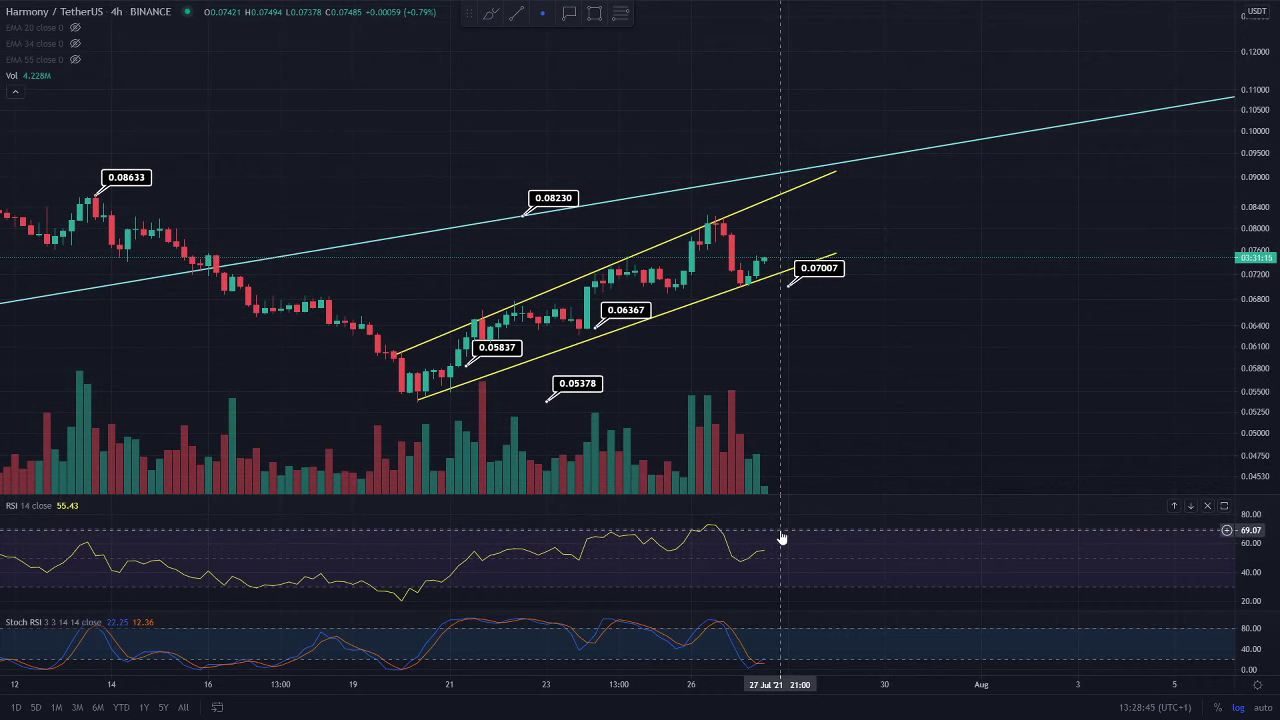
scroll(781, 540, down, 2)
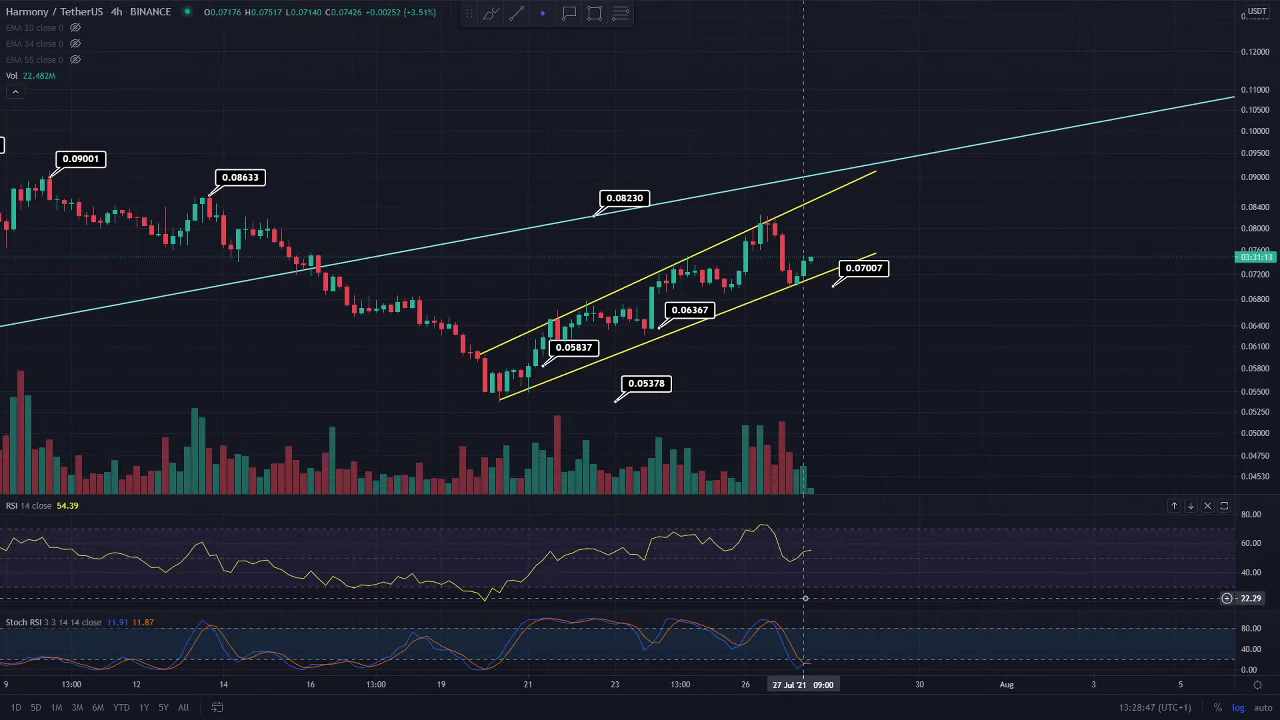
scroll(805, 598, down, 2)
drag(906, 430, 872, 410)
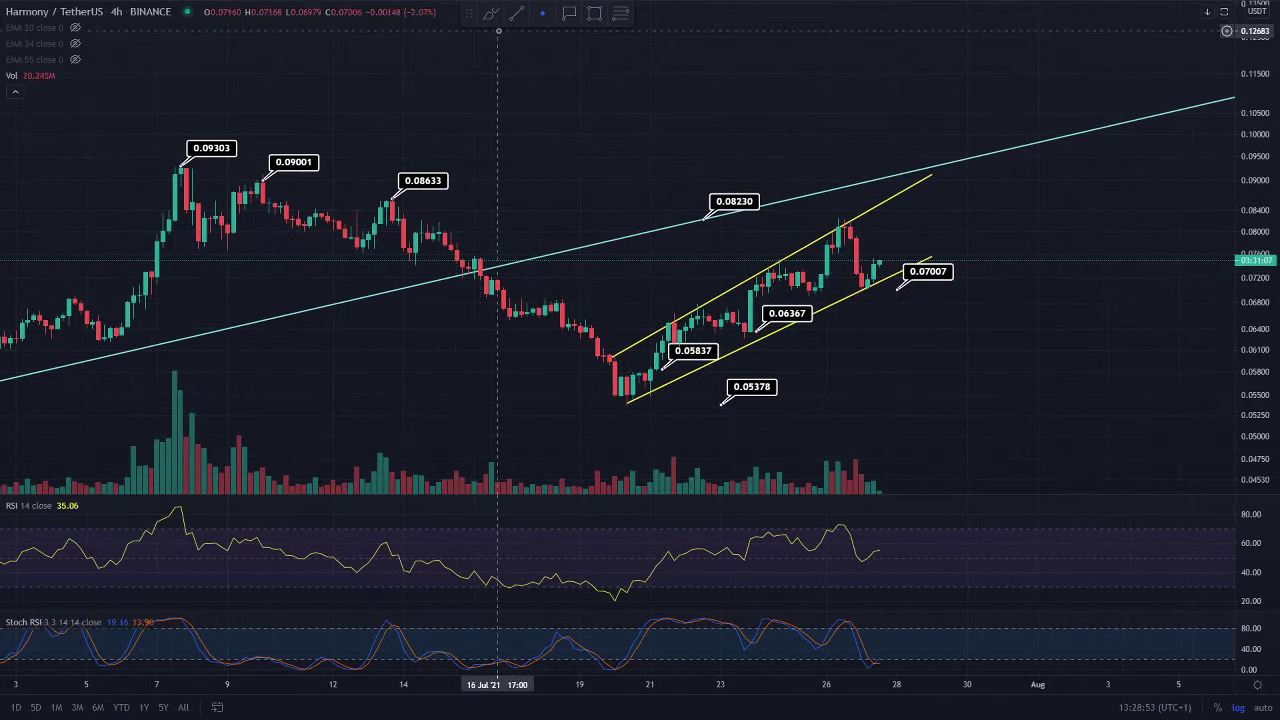
click(489, 15)
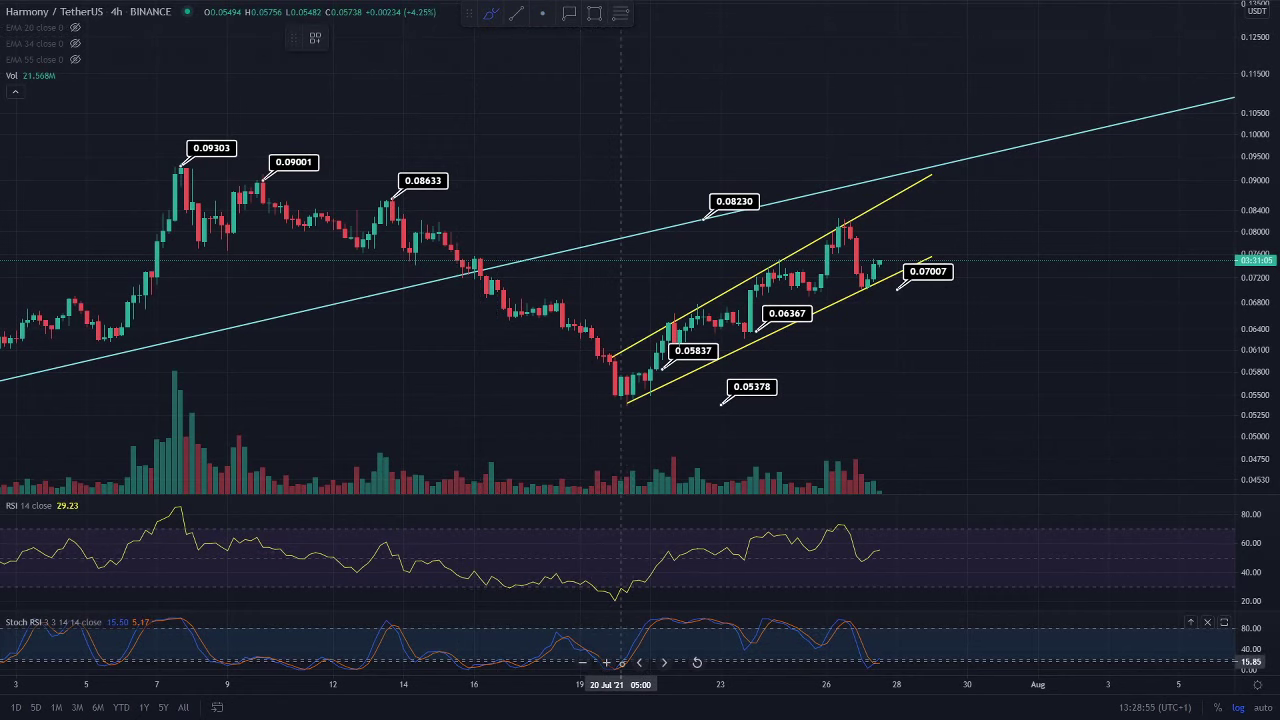
- Brush arcs over the Stoch RSI swings and recent price, and circle the latest Stoch RSI dip
mouse_move(632, 657)
mouse_down()
mouse_move(672, 622)
mouse_move(720, 622)
mouse_move(748, 641)
mouse_move(786, 625)
mouse_move(816, 640)
mouse_move(852, 622)
mouse_move(880, 660)
mouse_up()
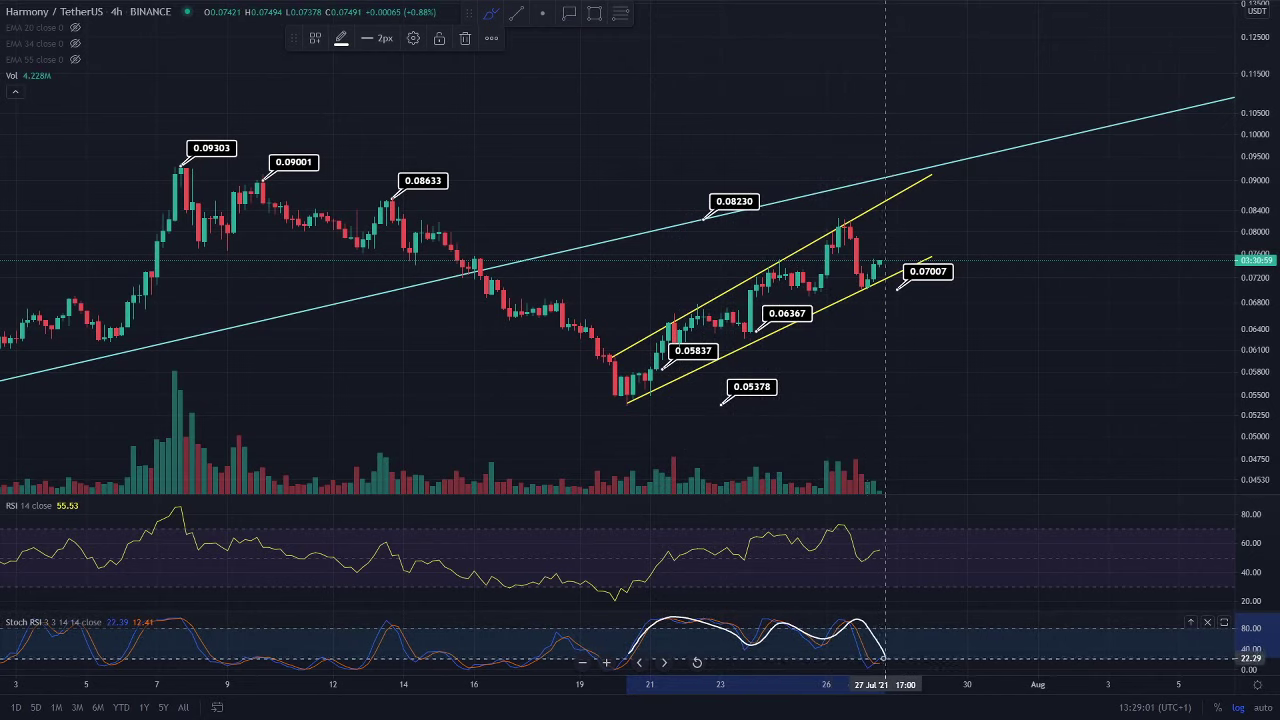
mouse_move(650, 376)
mouse_down()
mouse_move(700, 324)
mouse_move(745, 331)
mouse_move(771, 284)
mouse_move(813, 276)
mouse_move(838, 230)
mouse_move(875, 267)
mouse_up()
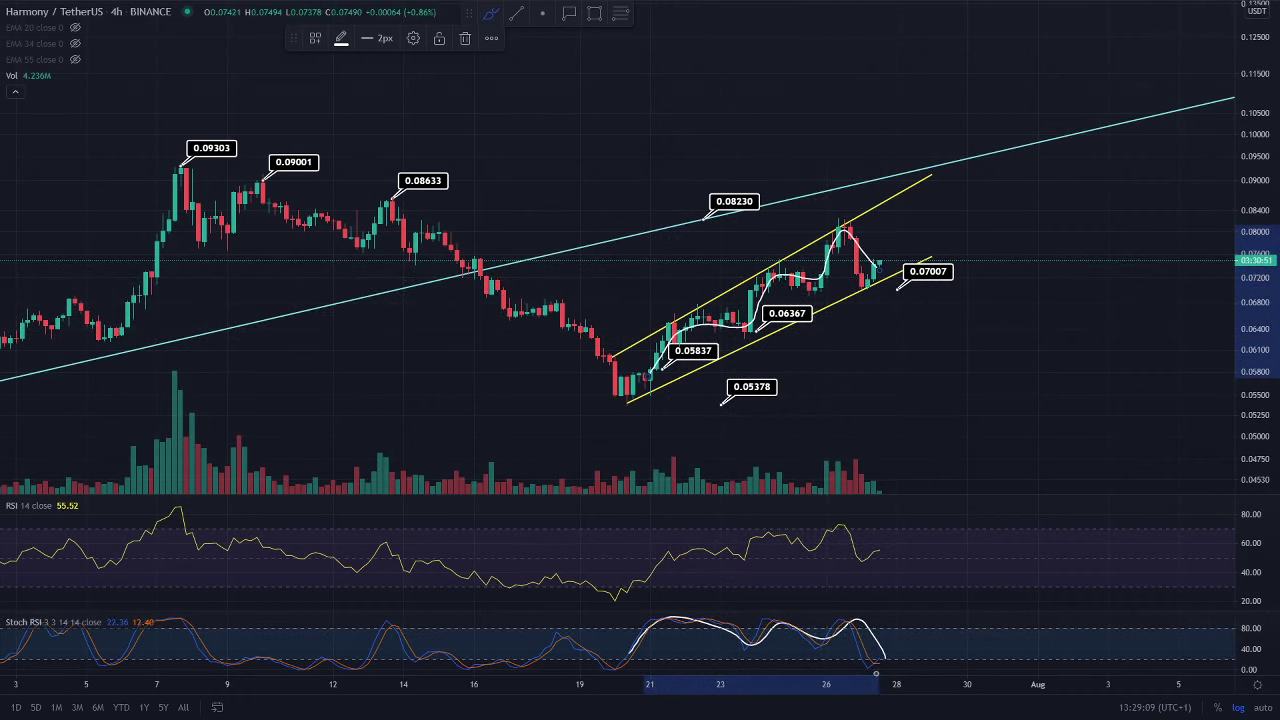
drag(856, 656, 864, 647)
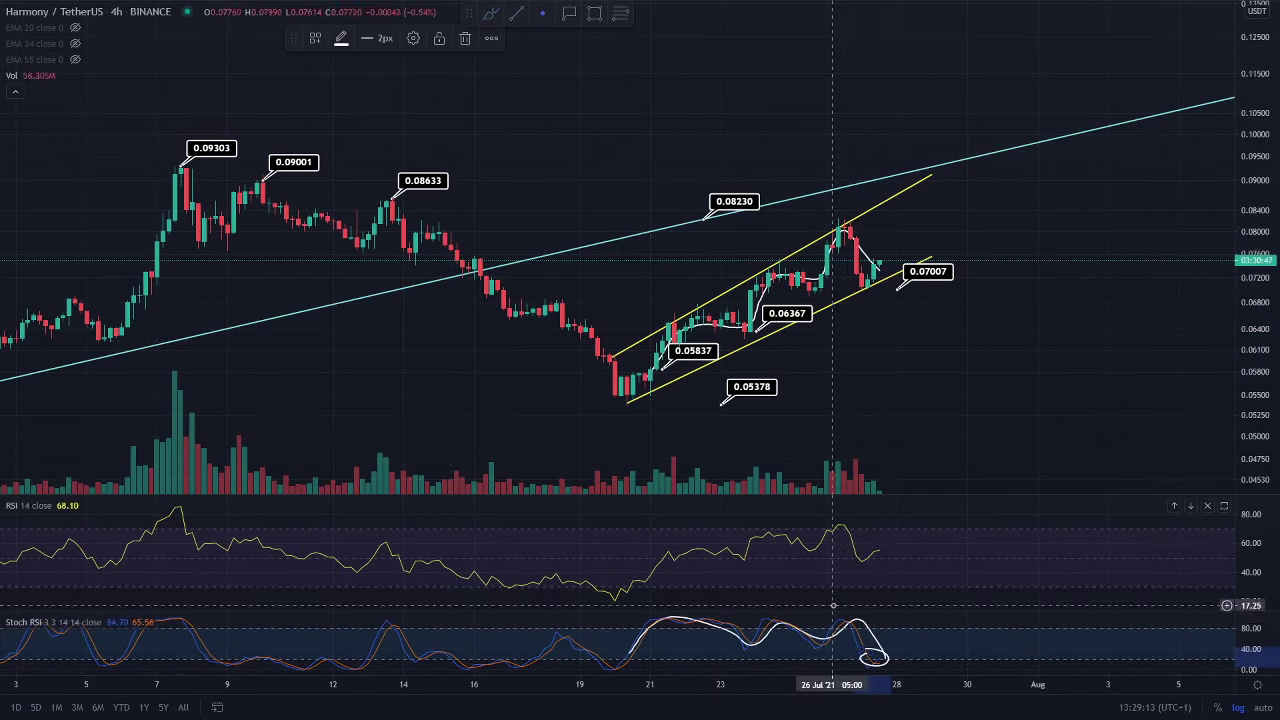
- Enlarge the Stoch RSI pane and delete the two large sketches, keeping the dip circle
drag(818, 615, 840, 514)
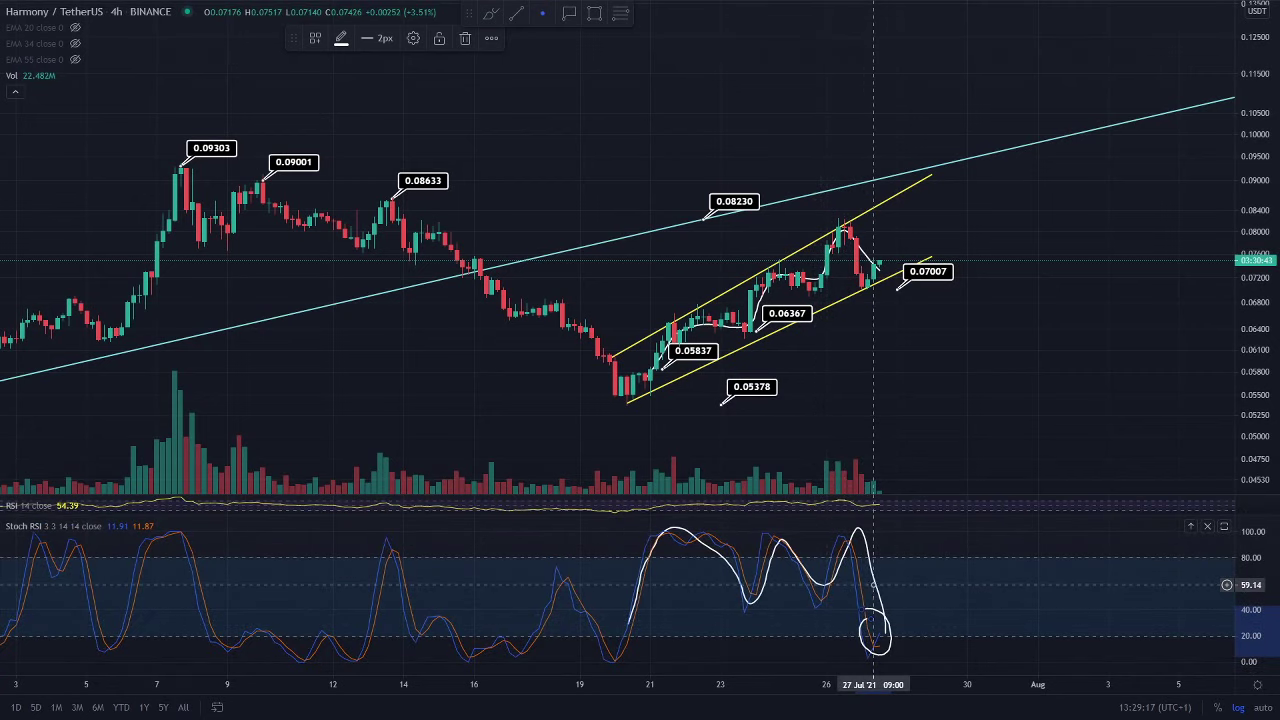
click(465, 39)
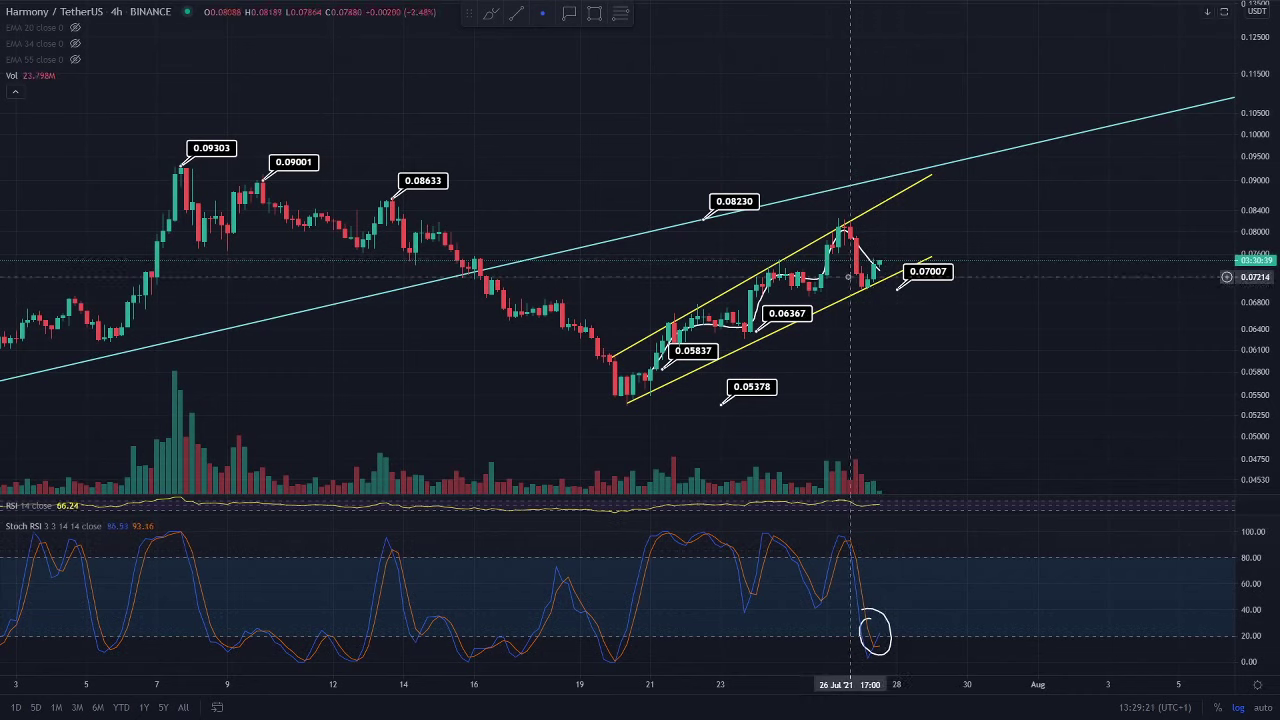
click(866, 266)
click(465, 39)
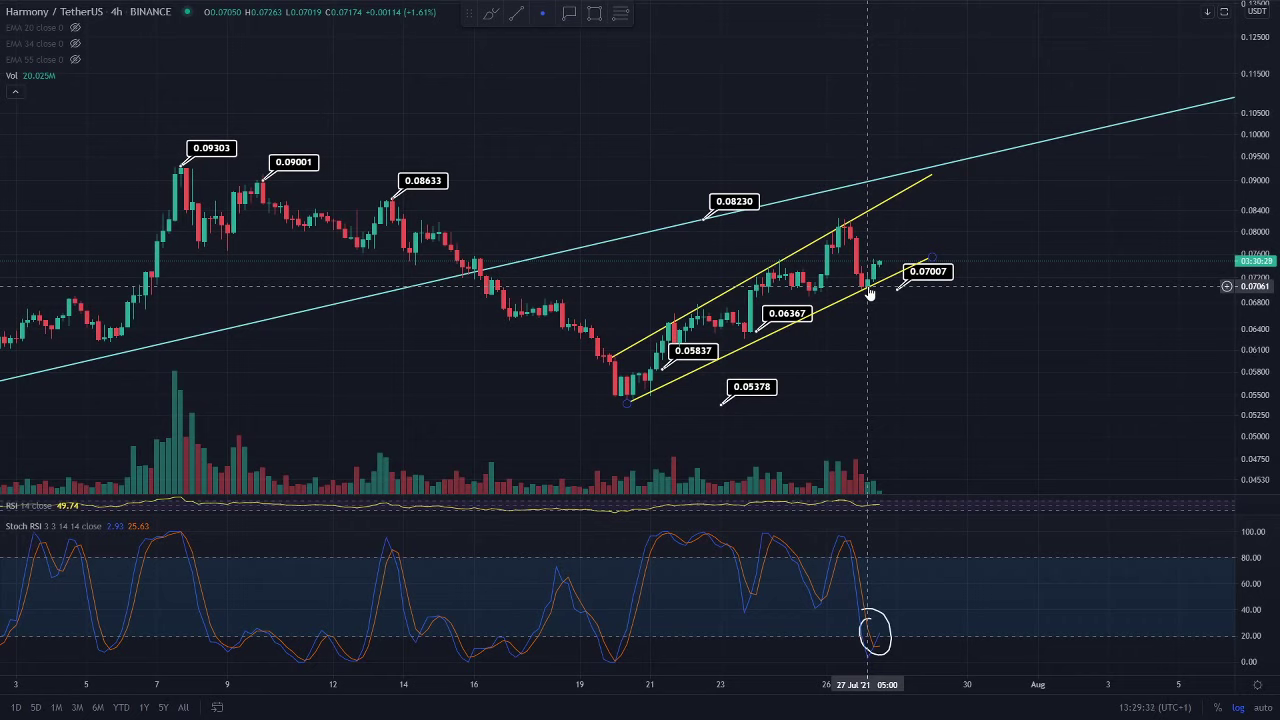
- Delete the freehand circle on the Stoch RSI dip, leaving the yellow channel untouched
click(626, 402)
click(627, 401)
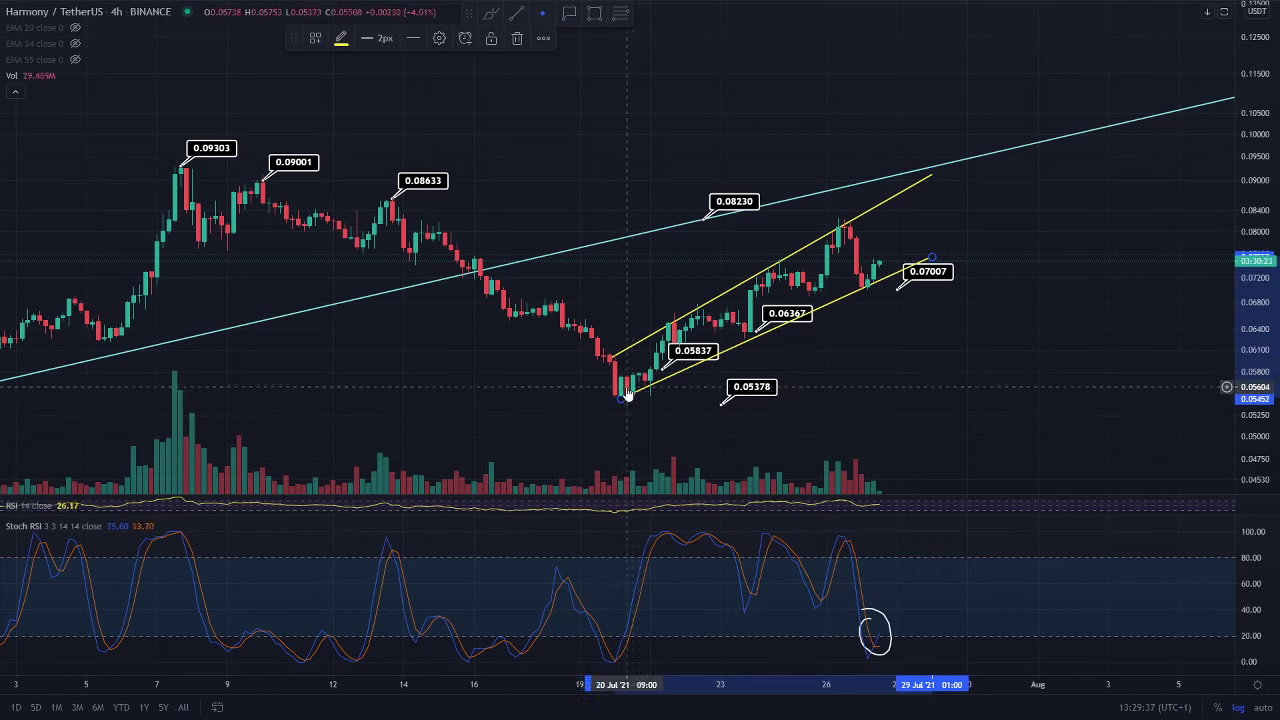
click(905, 341)
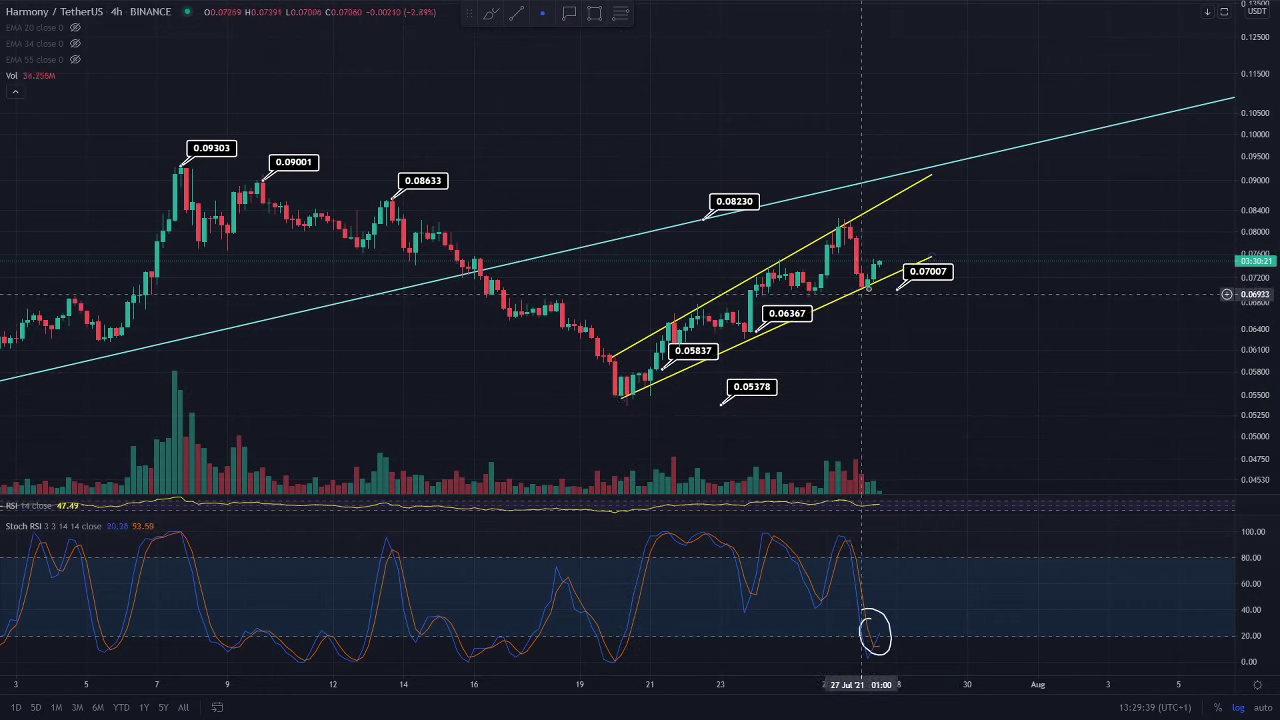
drag(870, 617, 872, 612)
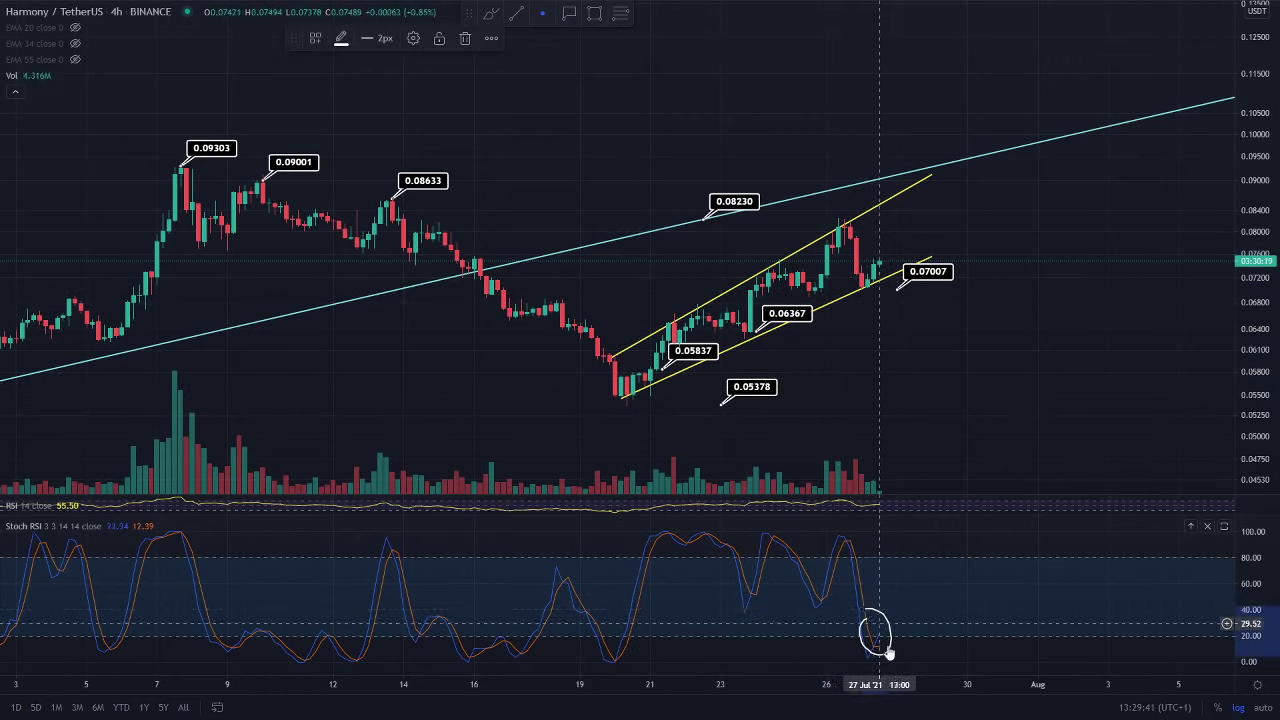
click(465, 38)
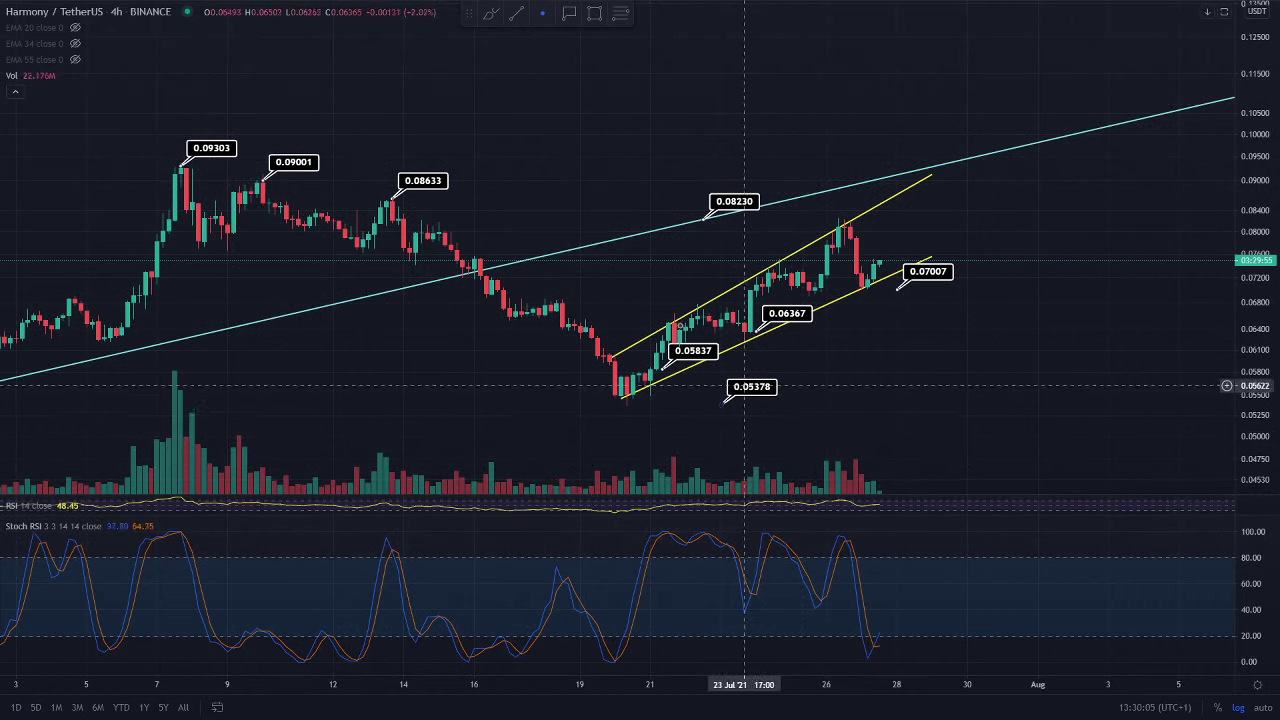
- Circle the three matching price peaks and Stoch RSI peaks with the Brush
click(490, 14)
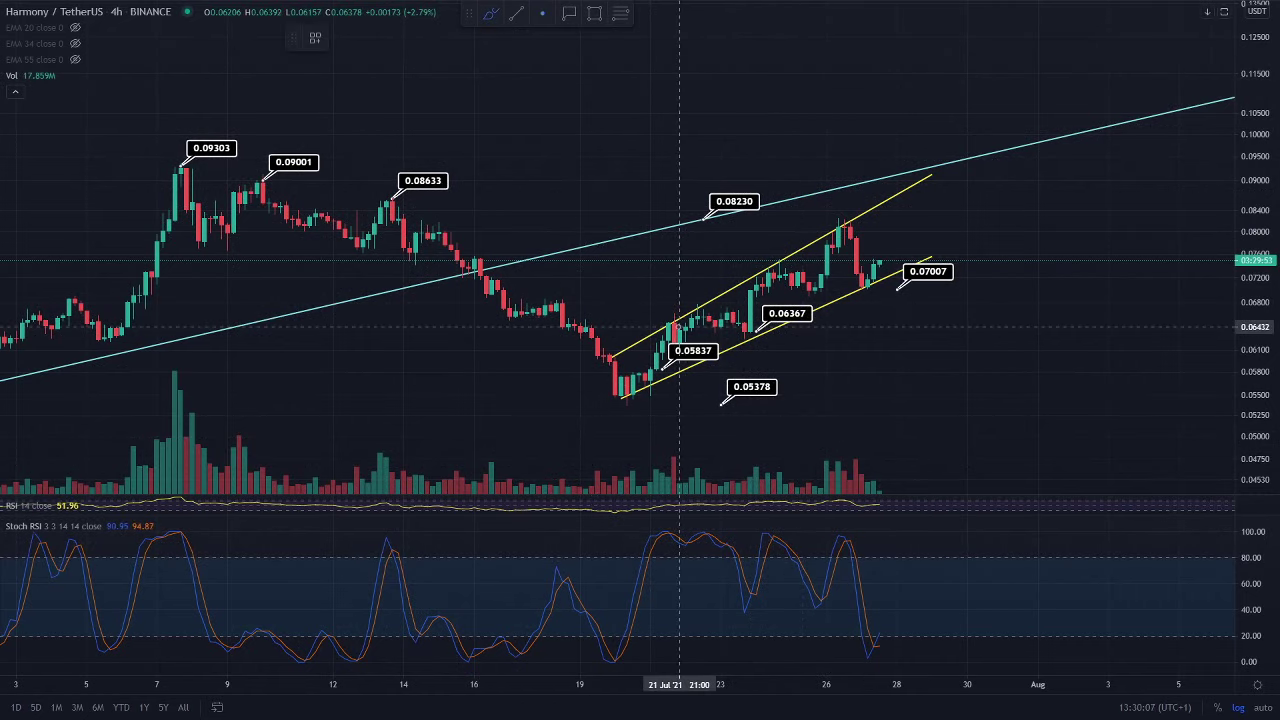
drag(673, 318, 672, 322)
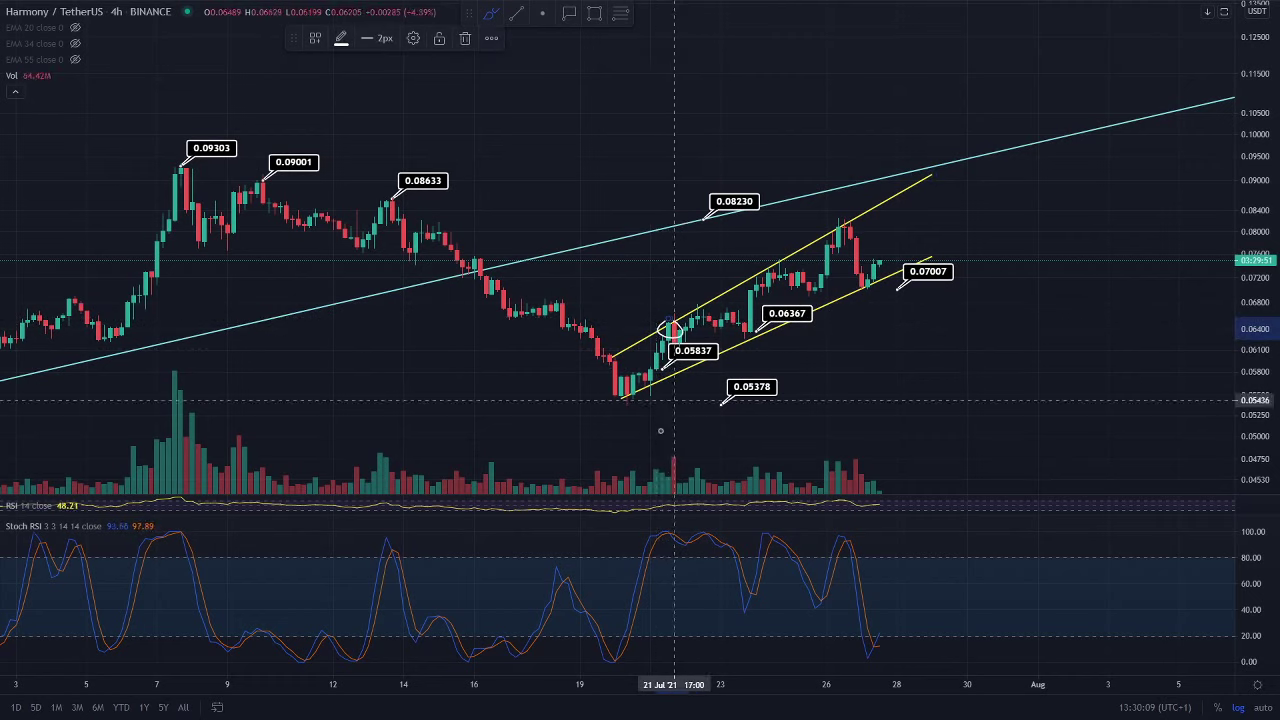
drag(697, 548, 688, 524)
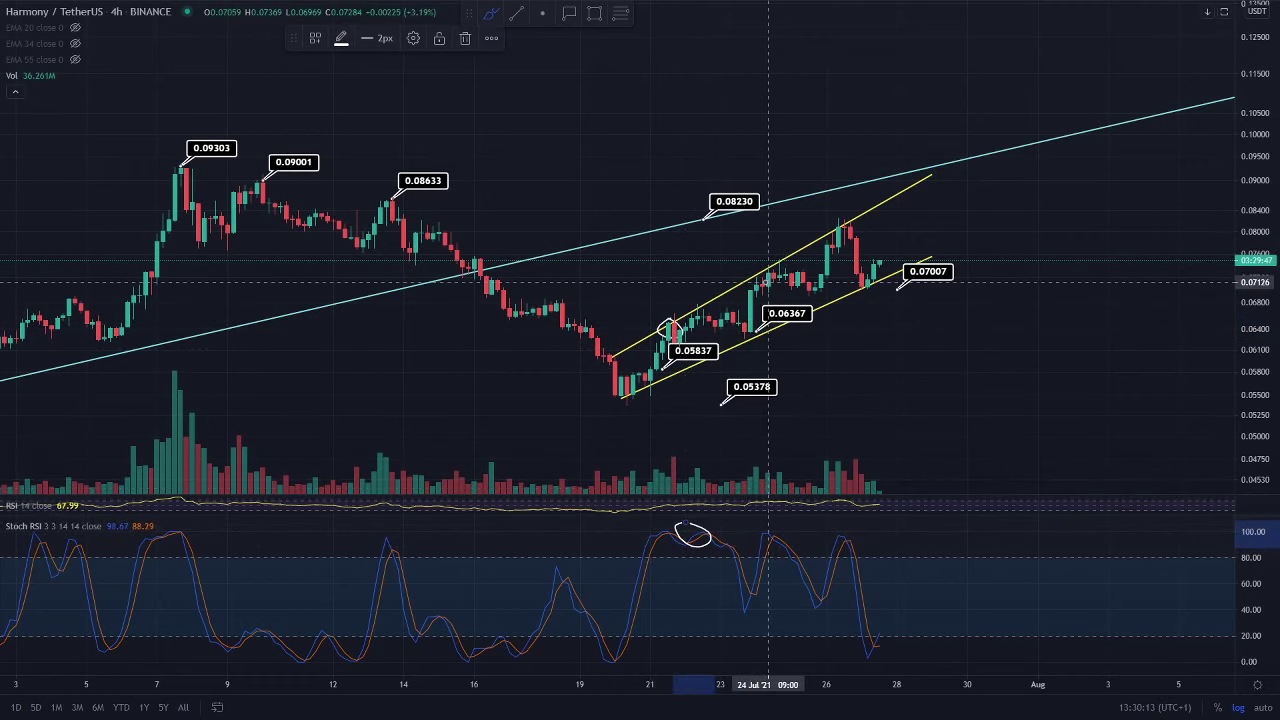
drag(766, 274, 773, 300)
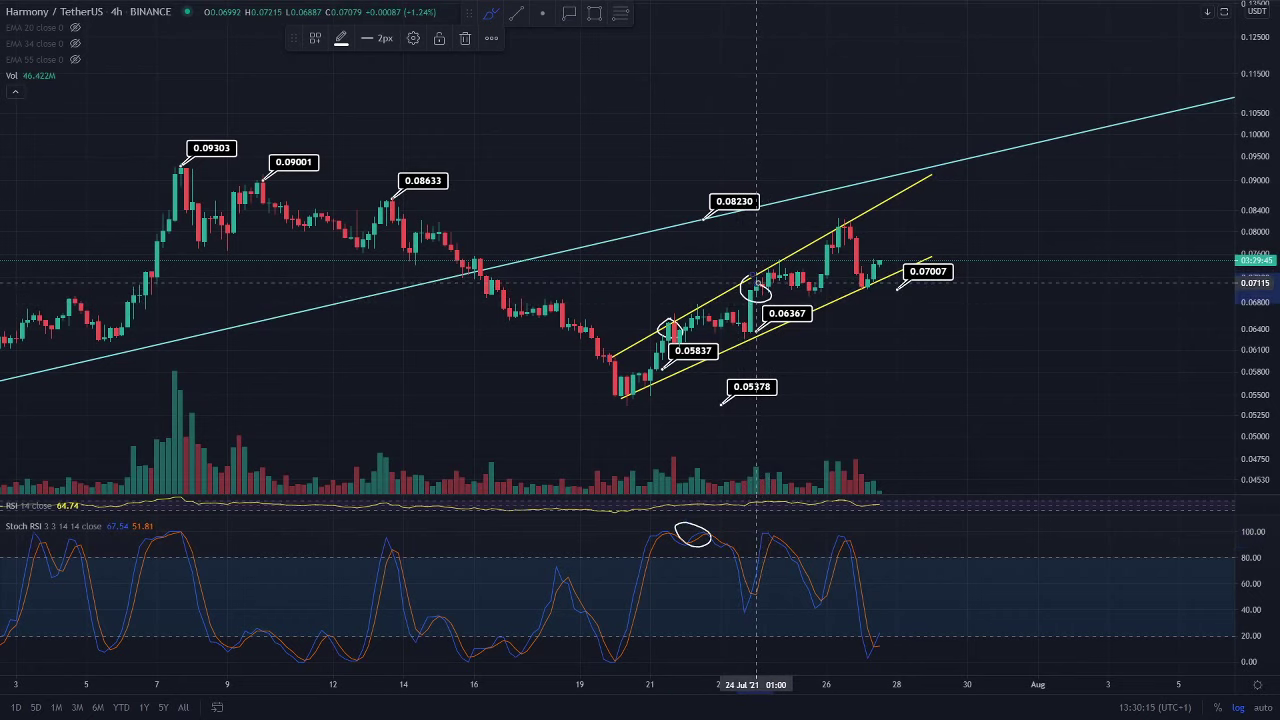
mouse_move(763, 523)
mouse_down()
mouse_move(787, 537)
mouse_move(760, 527)
mouse_up()
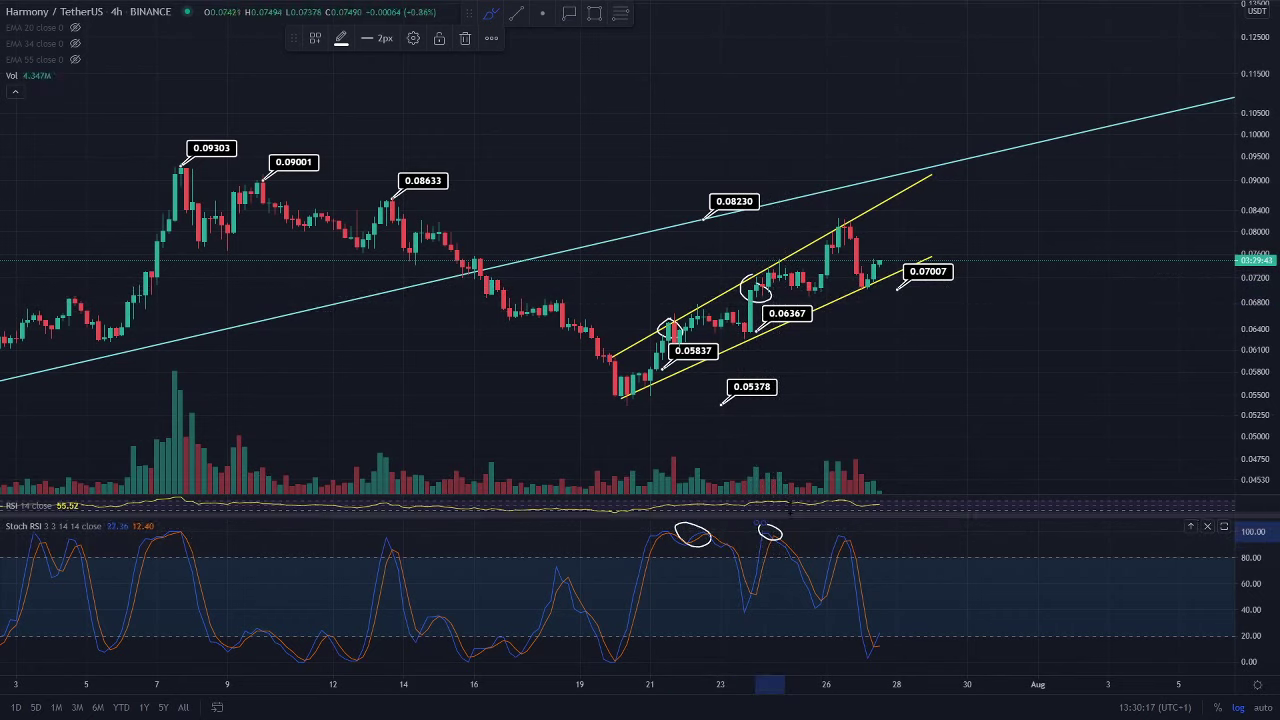
mouse_move(846, 530)
mouse_down()
mouse_move(827, 534)
mouse_move(846, 538)
mouse_up()
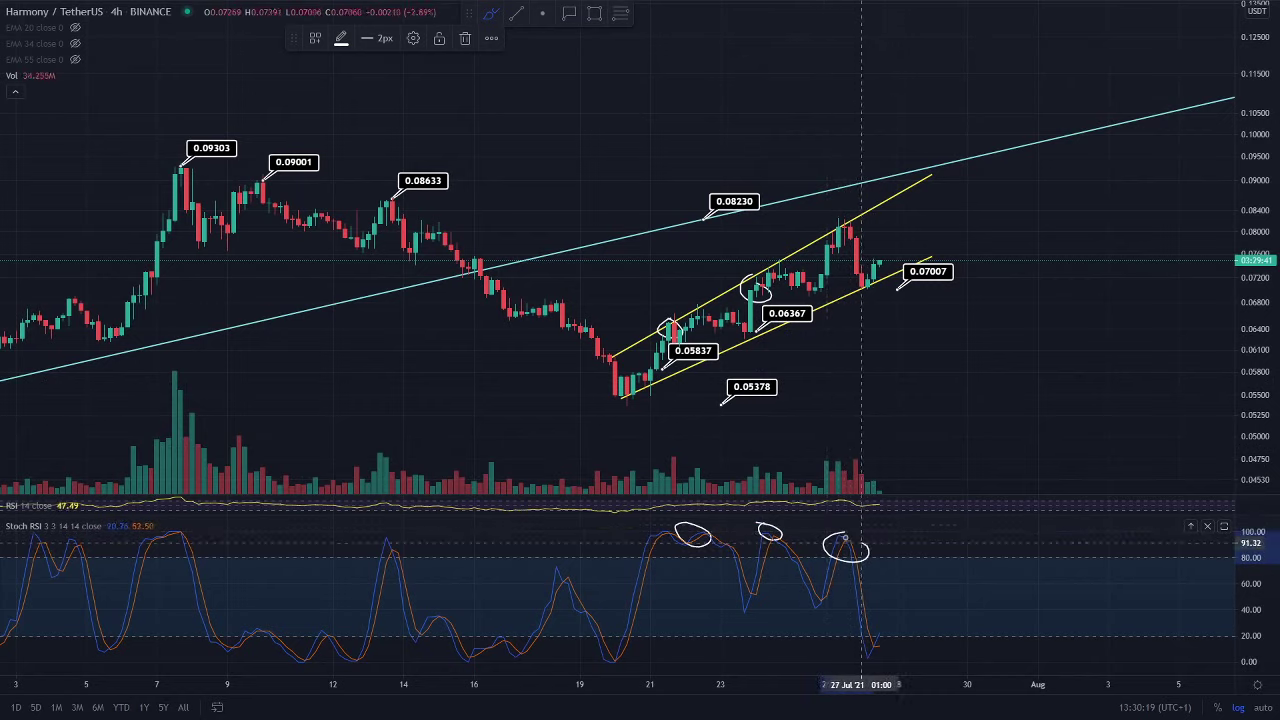
mouse_move(852, 228)
mouse_down()
mouse_move(826, 240)
mouse_move(856, 243)
mouse_move(852, 226)
mouse_up()
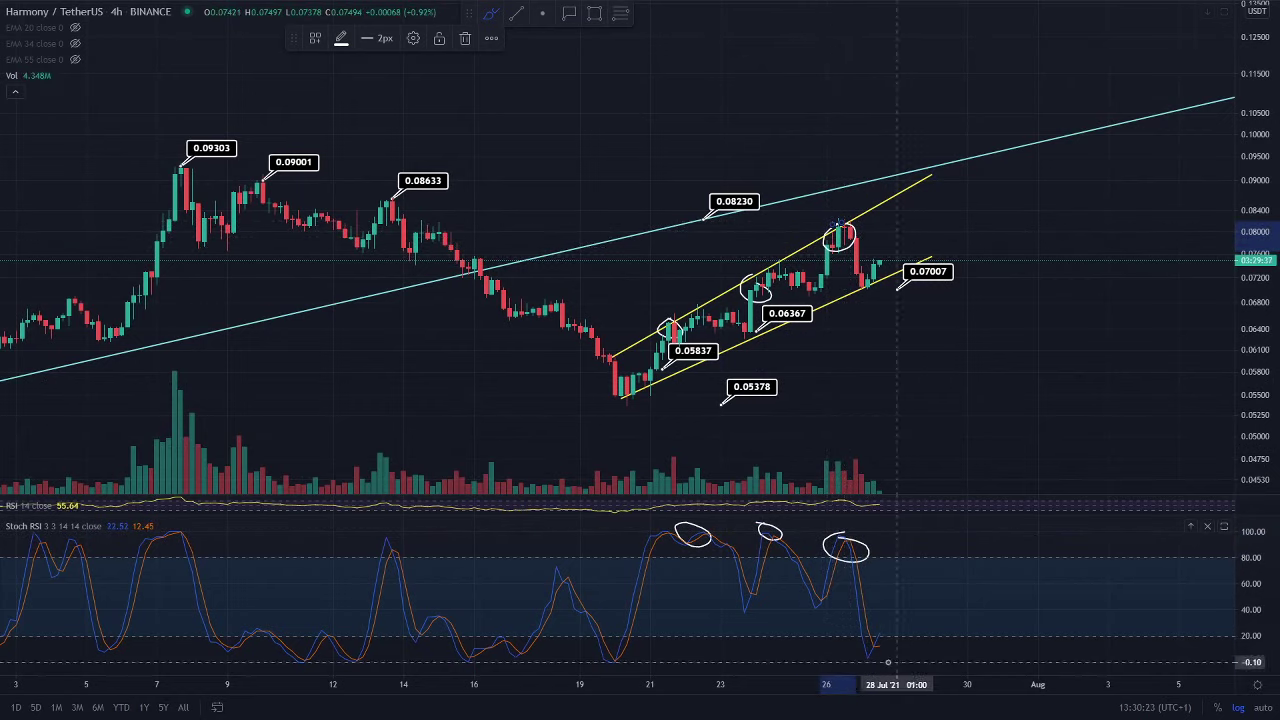
- Sketch the Stoch RSI rebound and price rise to the upper trendline, removing the volume circle
drag(879, 638, 931, 538)
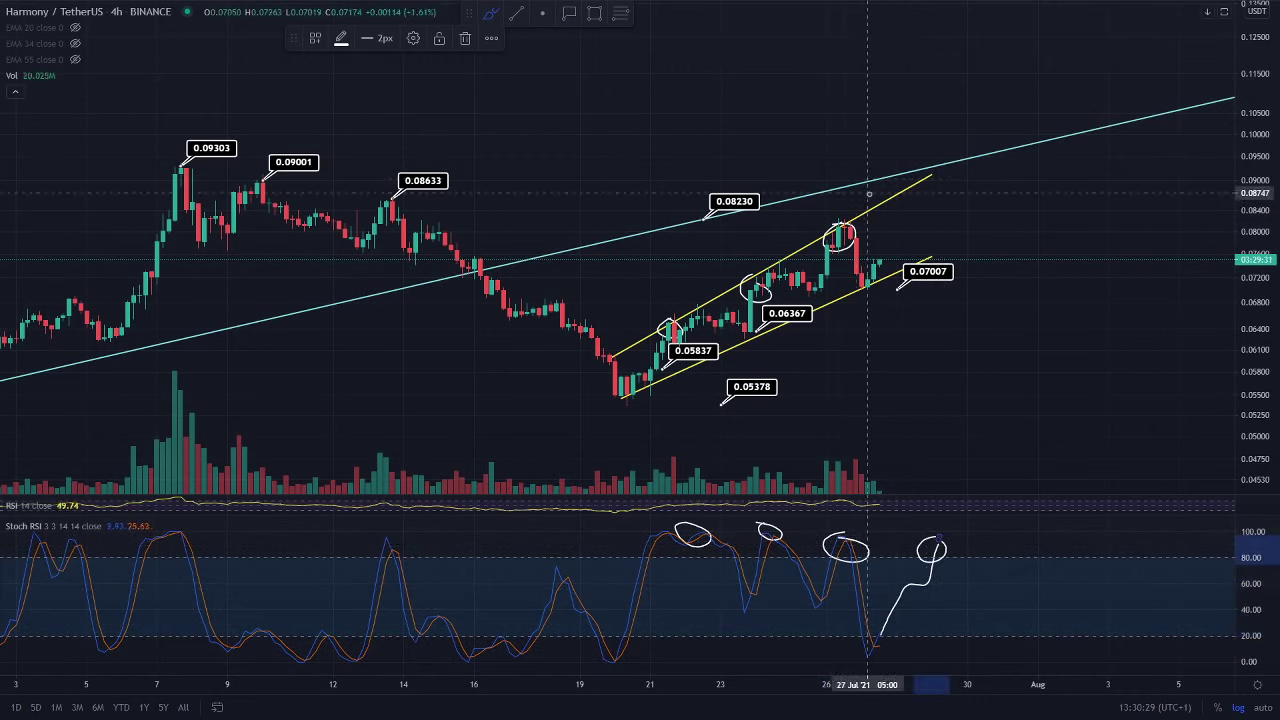
drag(872, 204, 886, 157)
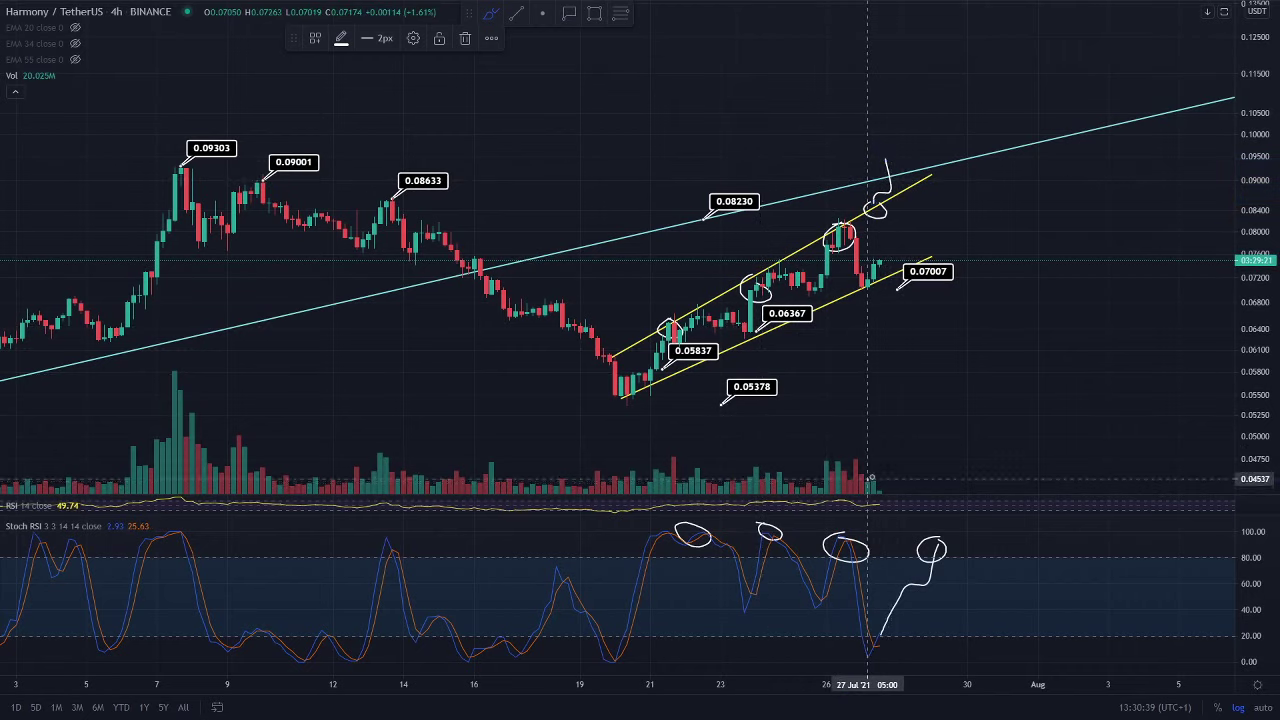
mouse_move(870, 478)
mouse_down()
mouse_move(883, 490)
mouse_move(868, 479)
mouse_up()
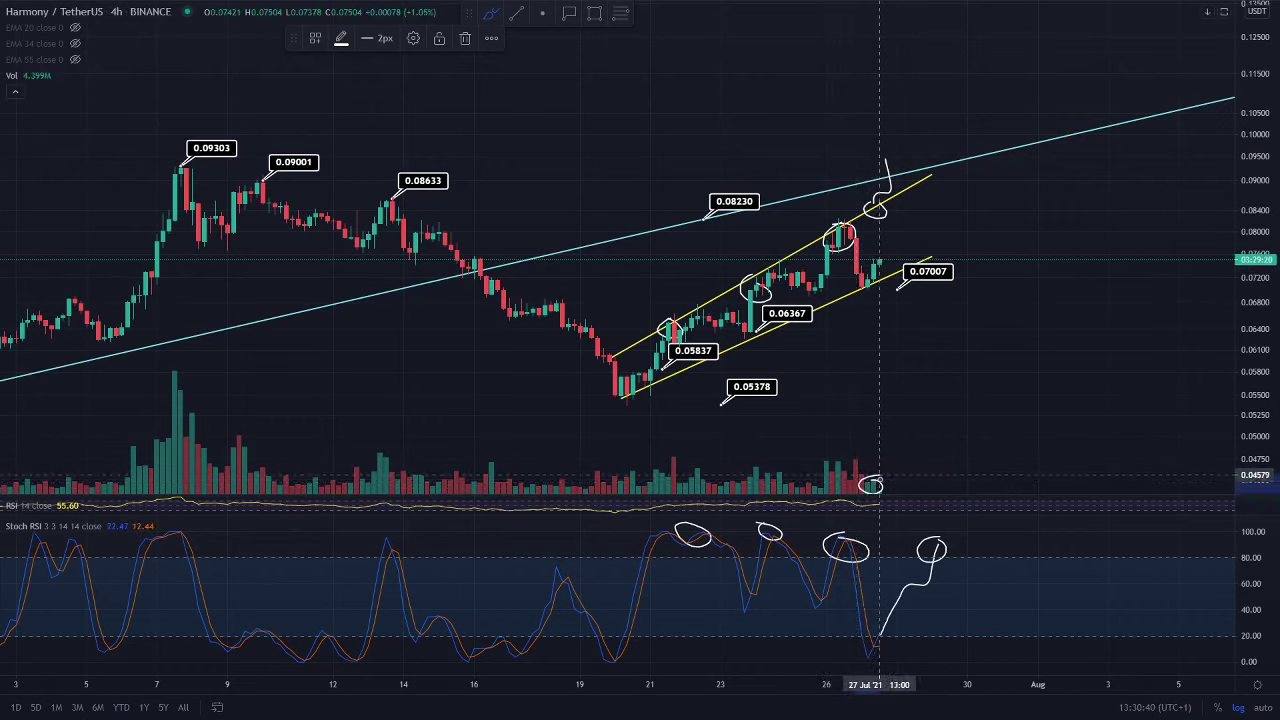
click(464, 39)
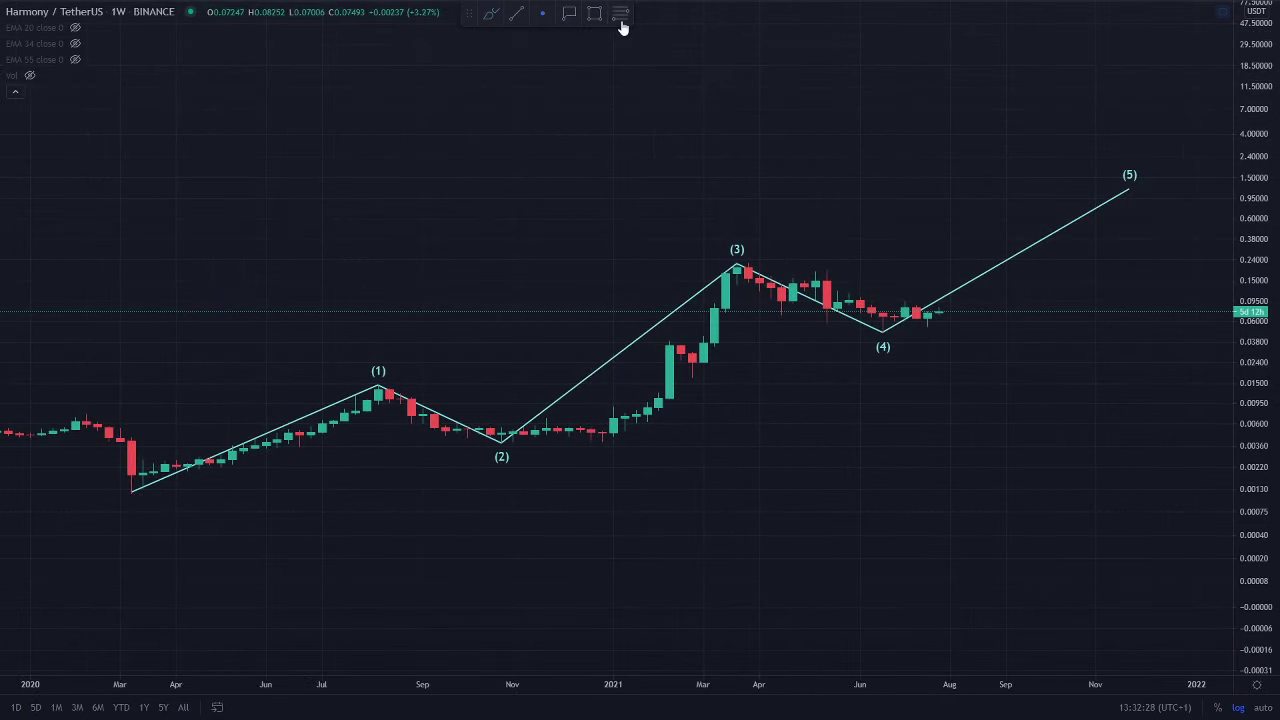
- Draw a Fib retracement from the wave (3) high to the wave (2) low, extended to 09 Aug '21
click(926, 263)
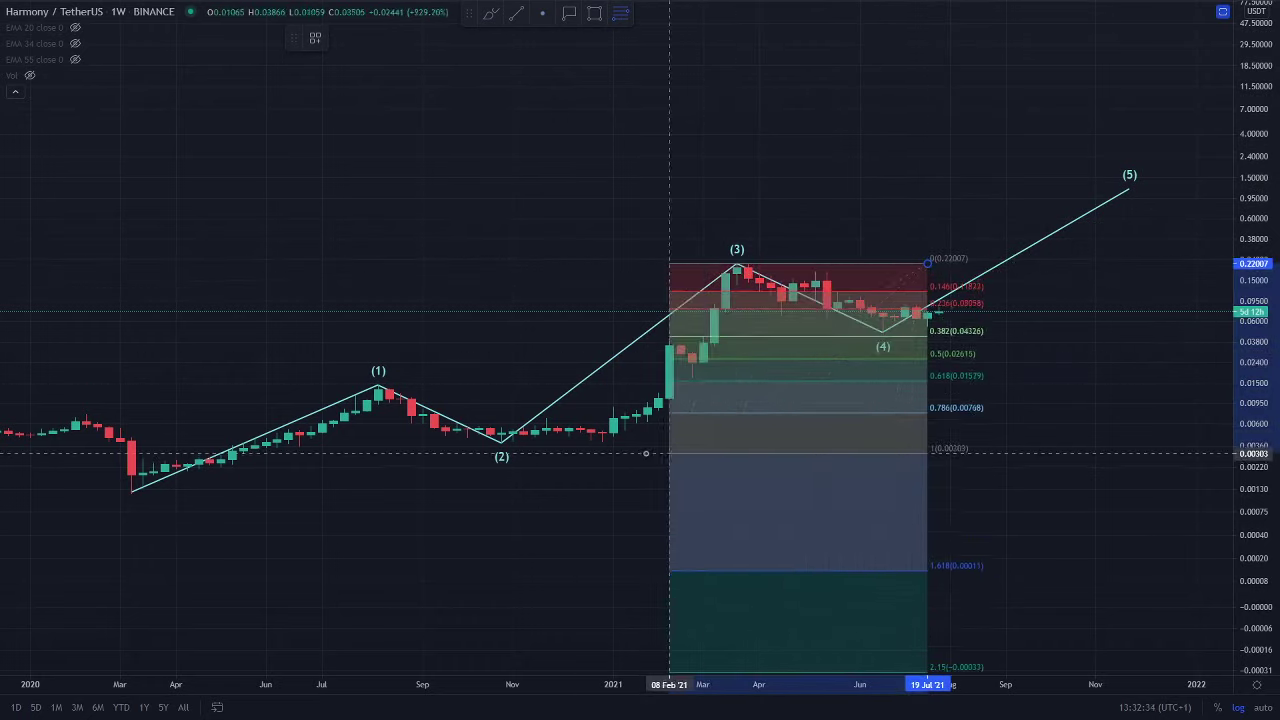
click(501, 448)
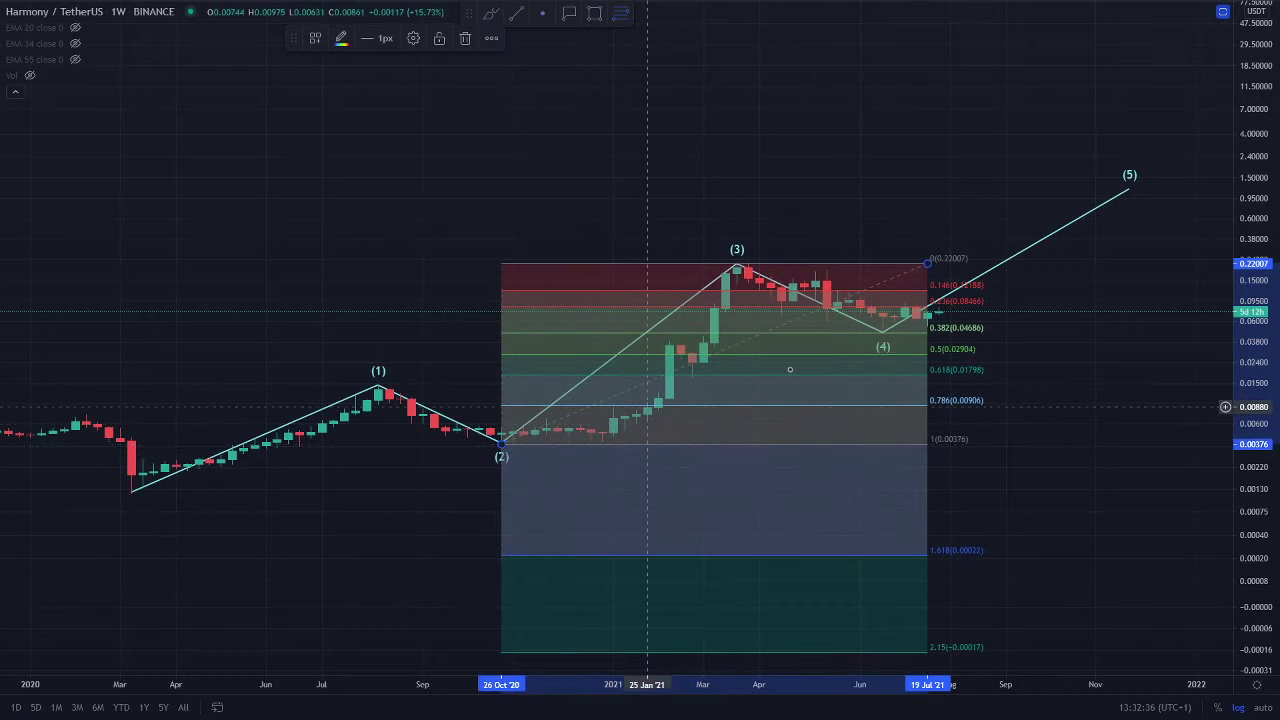
scroll(914, 386, up, 2)
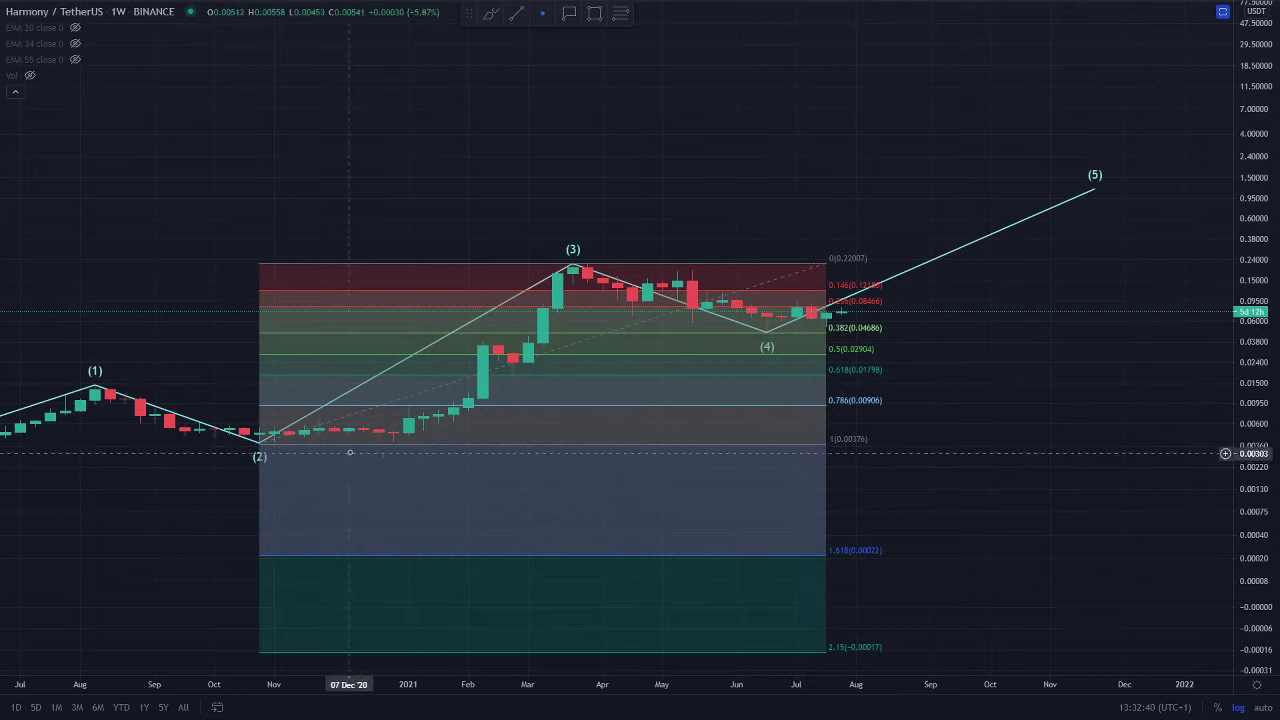
click(828, 265)
drag(828, 265, 873, 262)
scroll(971, 308, up, 3)
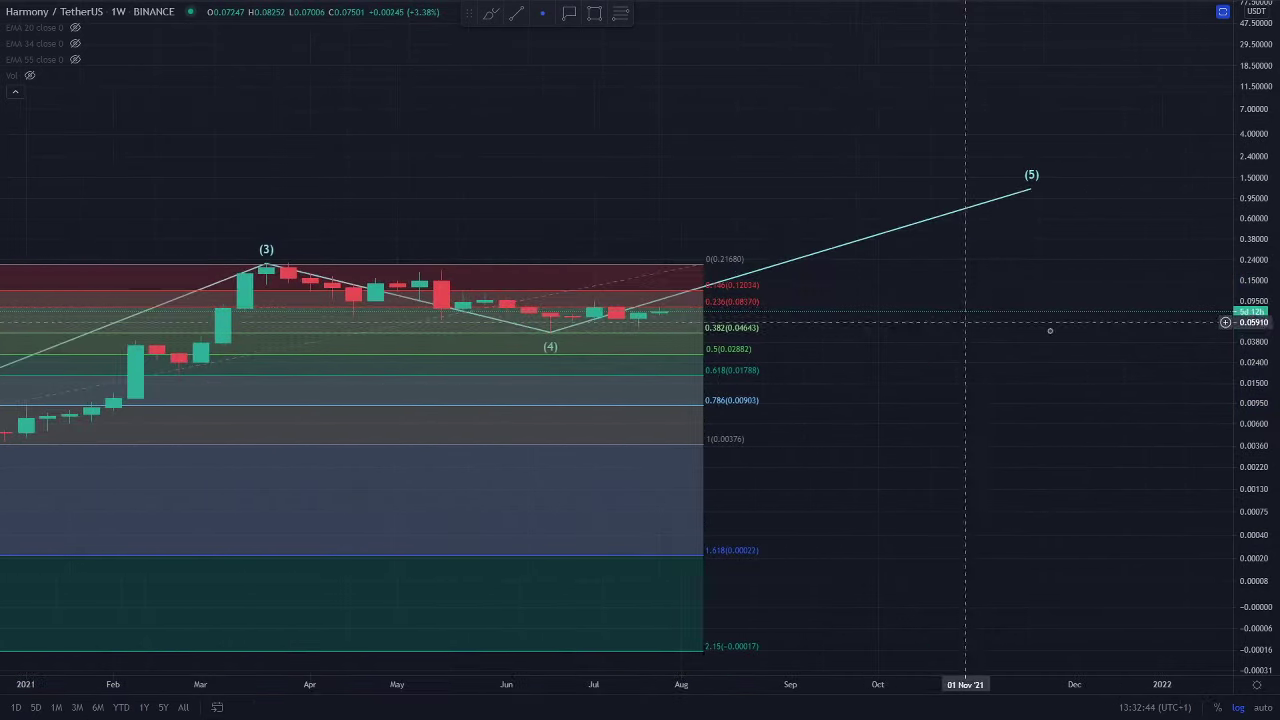
drag(951, 429, 1130, 381)
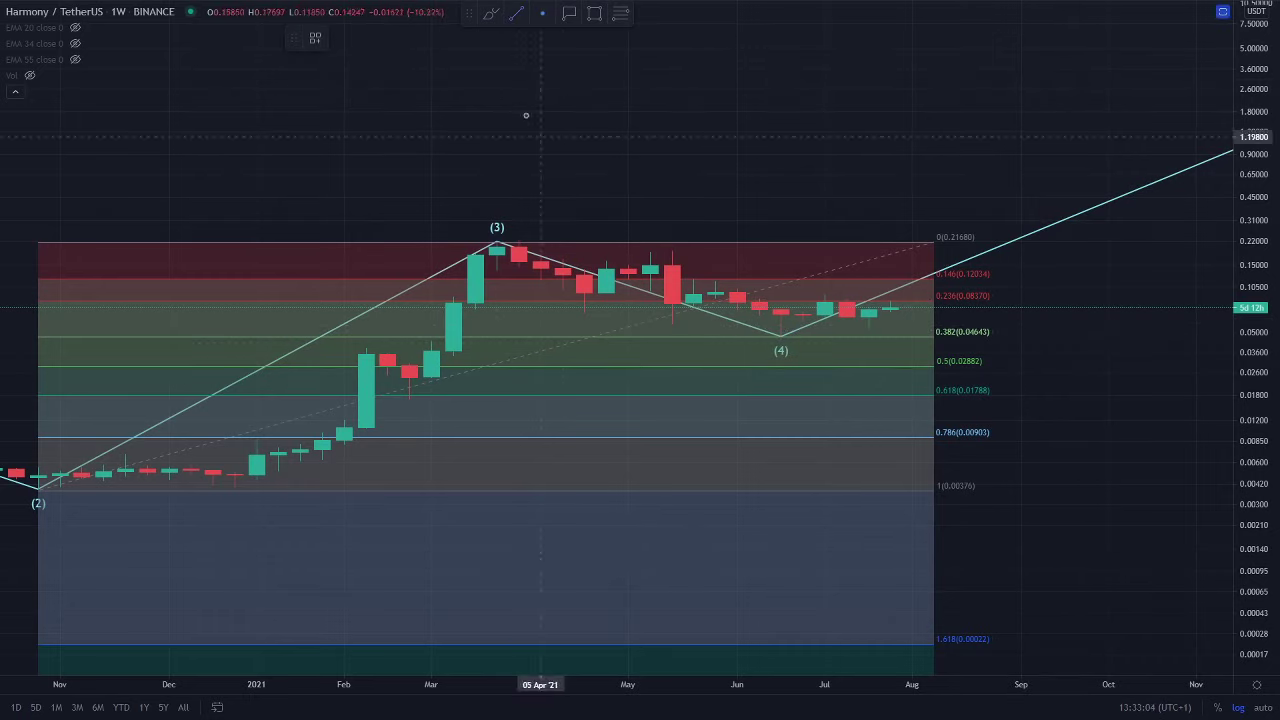
mouse_move(798, 330)
mouse_down()
mouse_move(770, 352)
mouse_move(782, 324)
mouse_up()
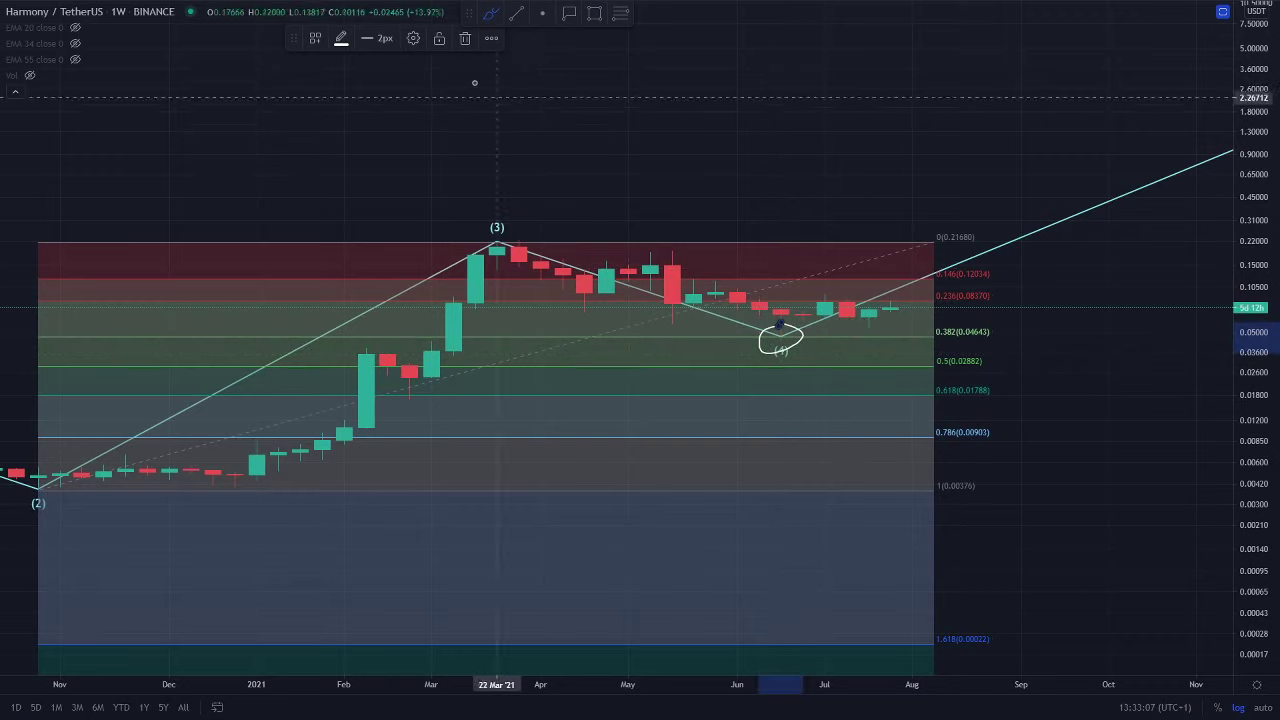
click(543, 13)
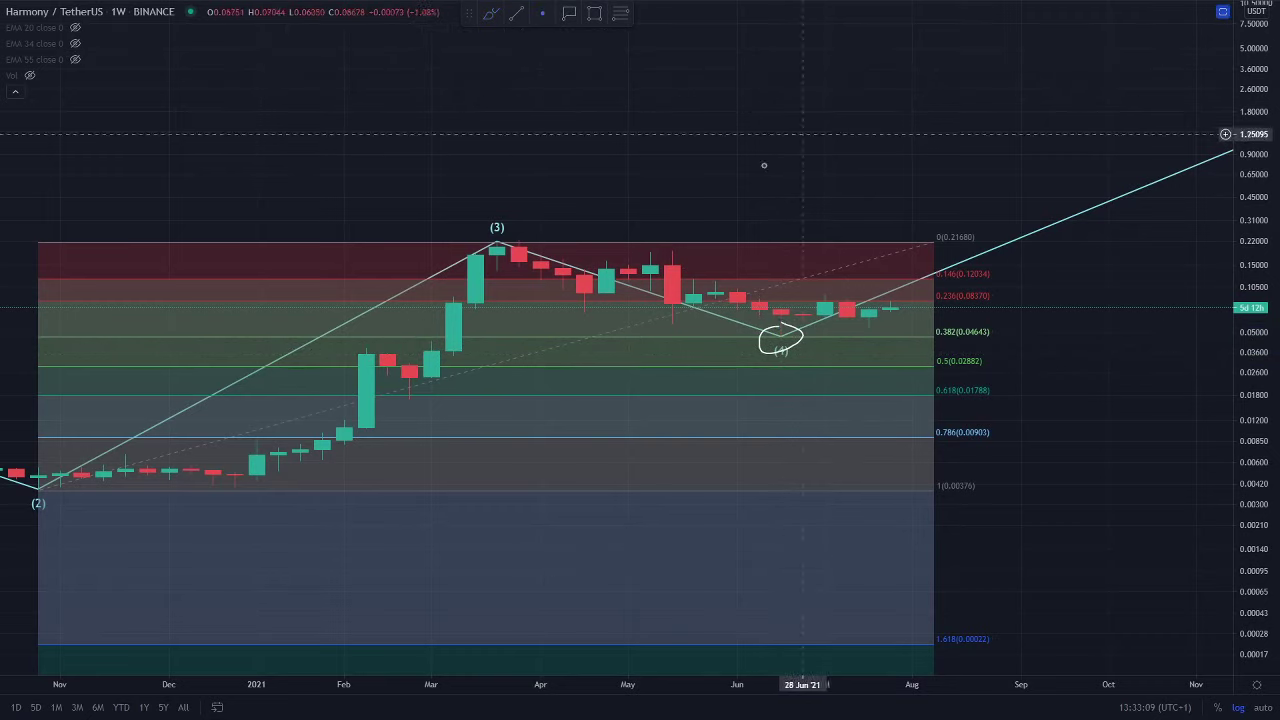
click(771, 335)
click(465, 38)
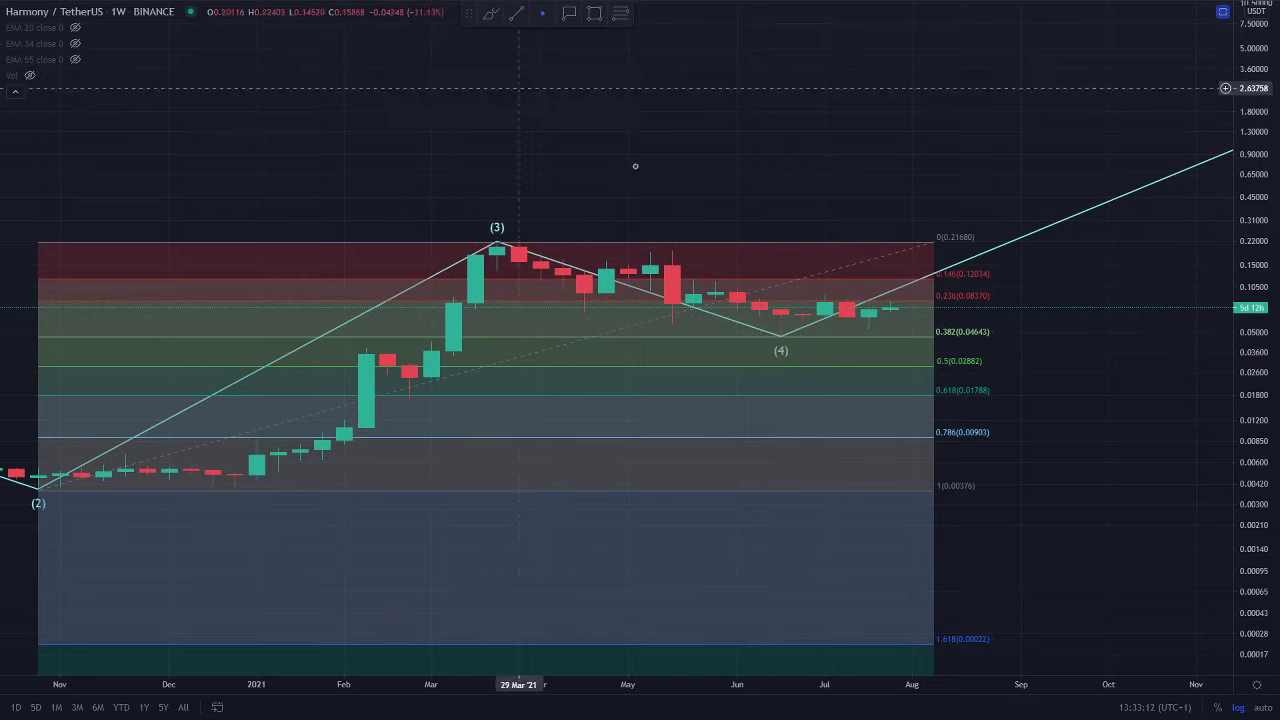
scroll(923, 212, up, 2)
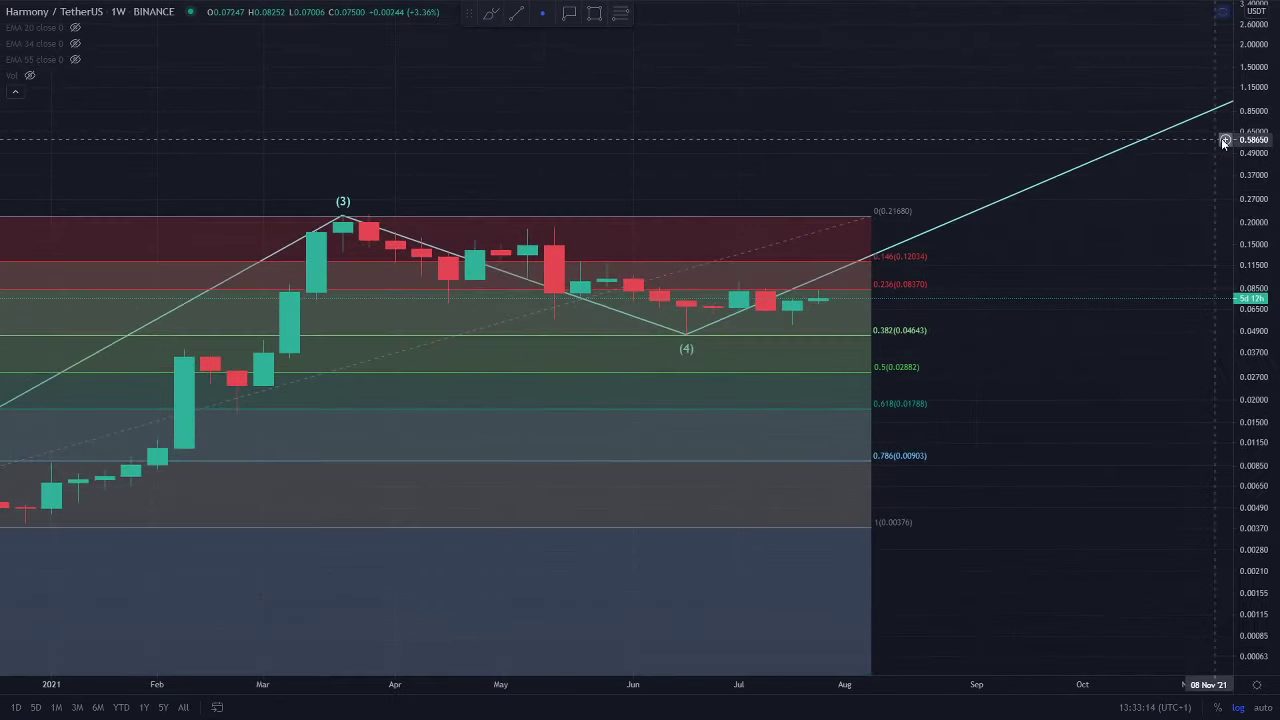
drag(812, 331, 787, 331)
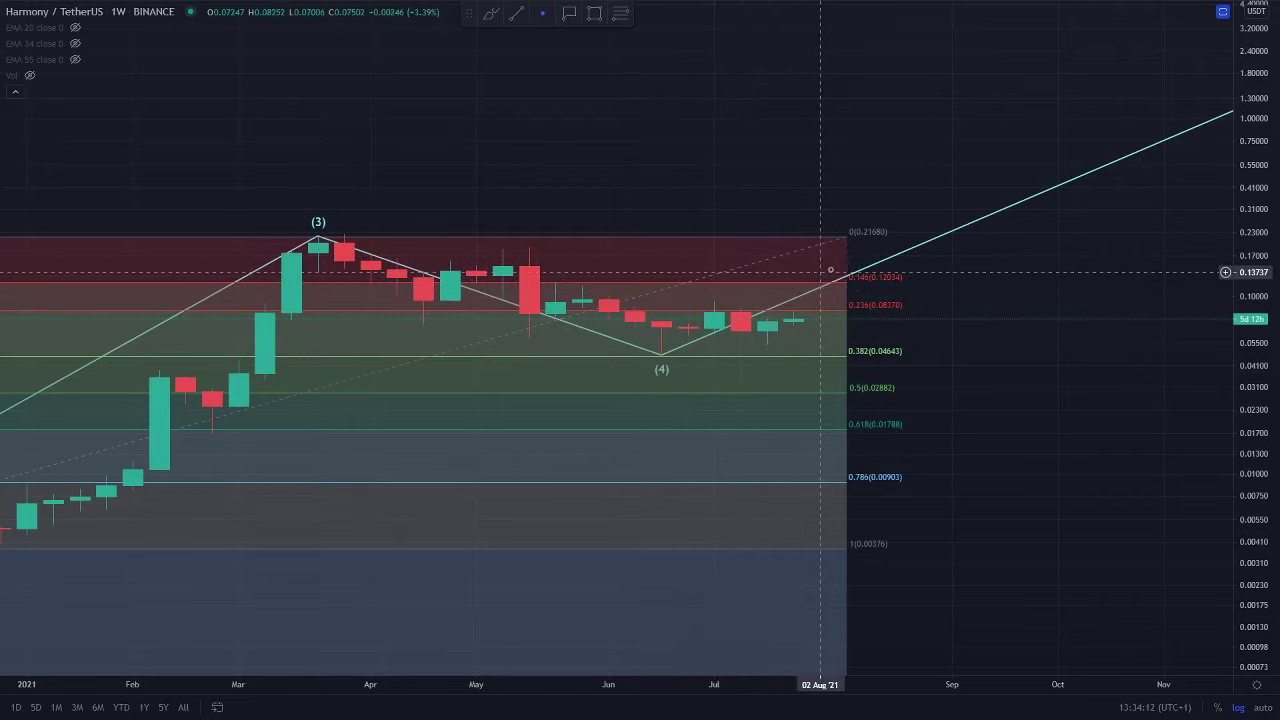
- Show the EMA 20, EMA 34 and EMA 55 lines and stretch the price scale
click(77, 28)
click(75, 44)
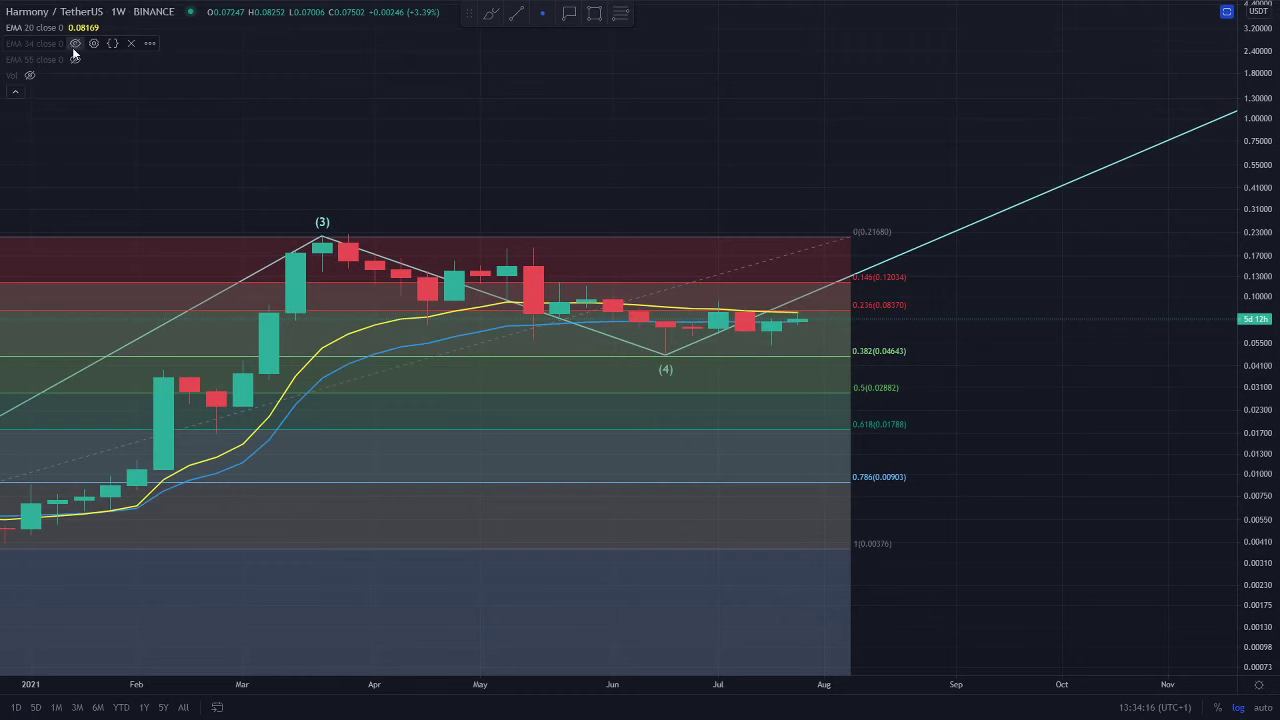
click(75, 60)
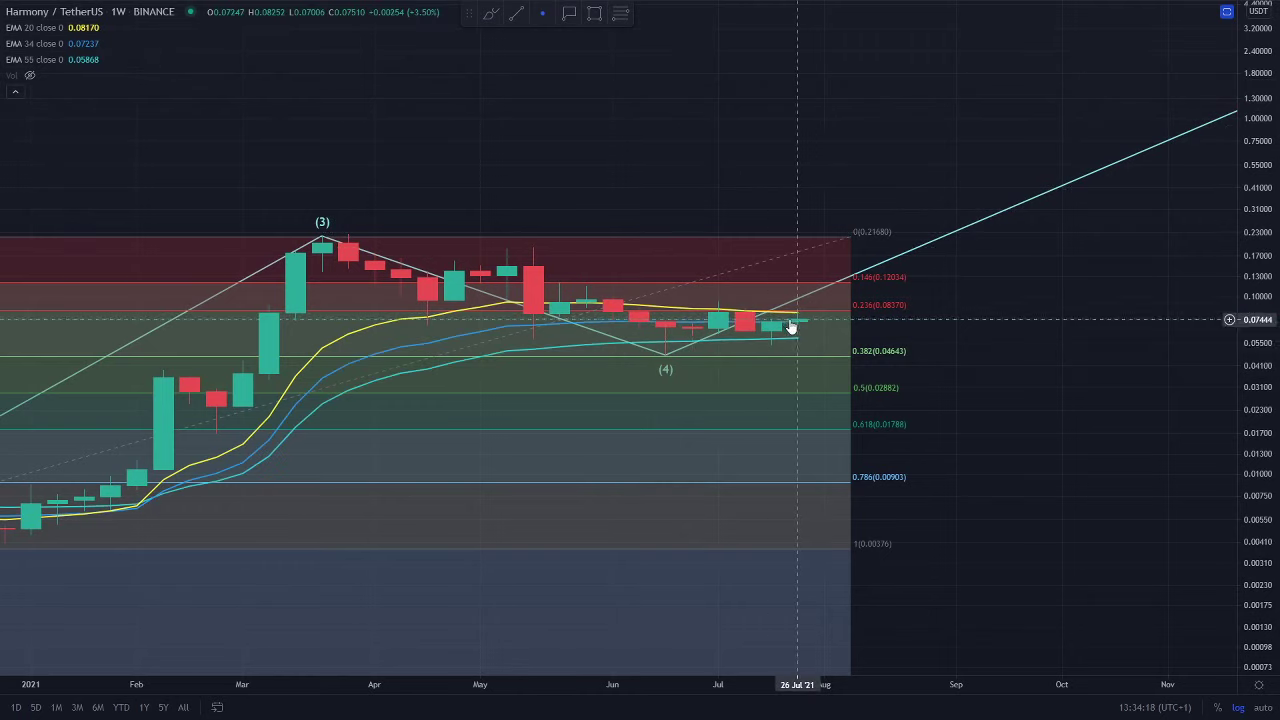
scroll(1128, 317, up, 2)
drag(1258, 160, 1258, 100)
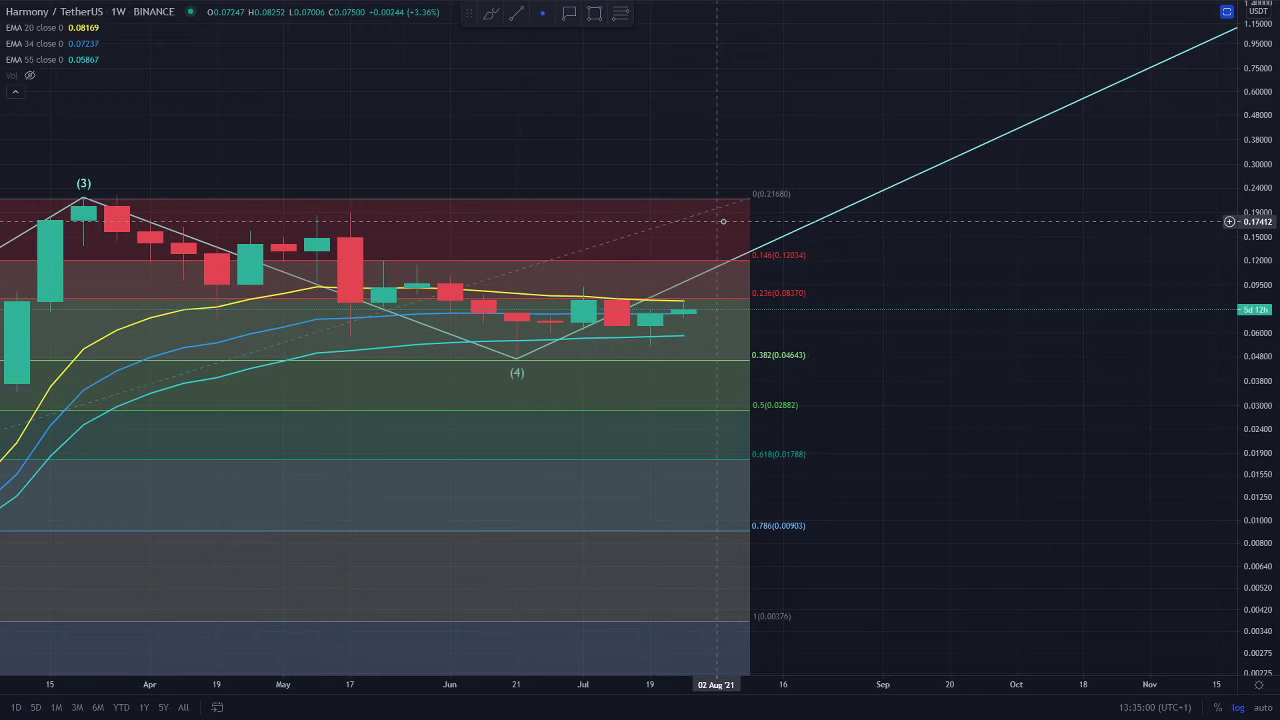
- Restore the indicator panes, add a price note at RSI 49.19, and enlarge the Stoch RSI pane
double_click(971, 309)
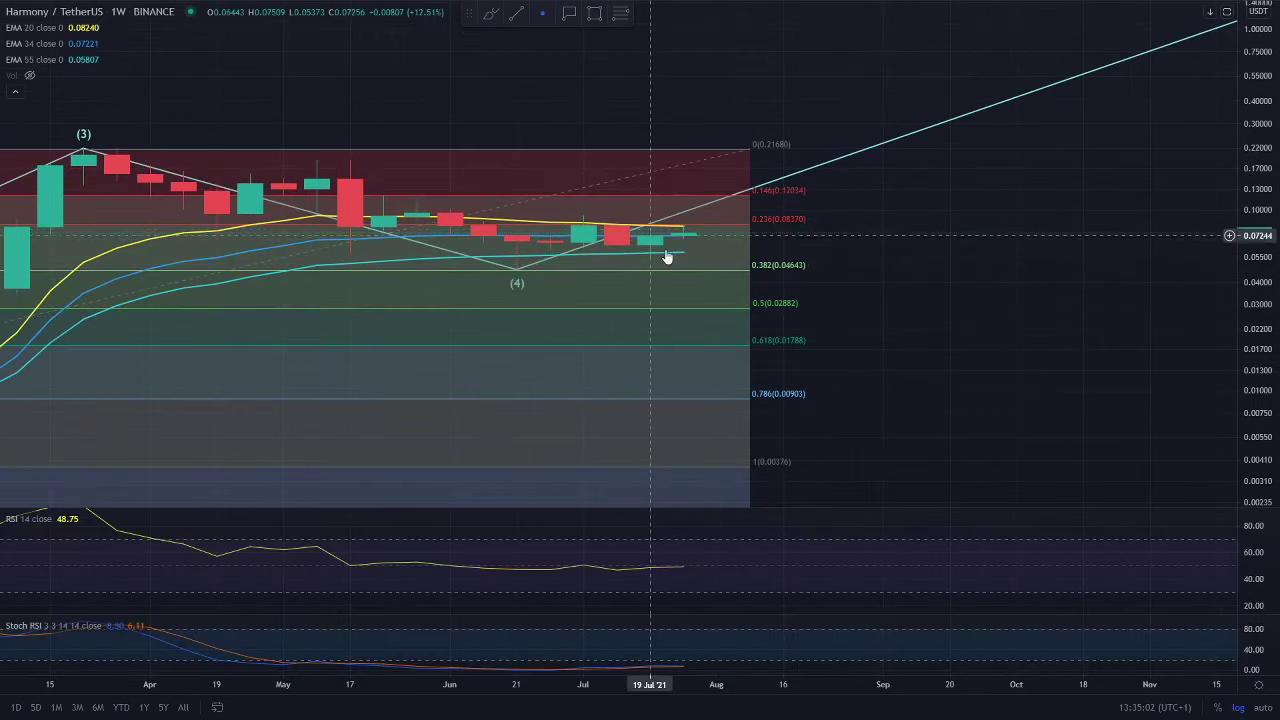
scroll(893, 418, down, 3)
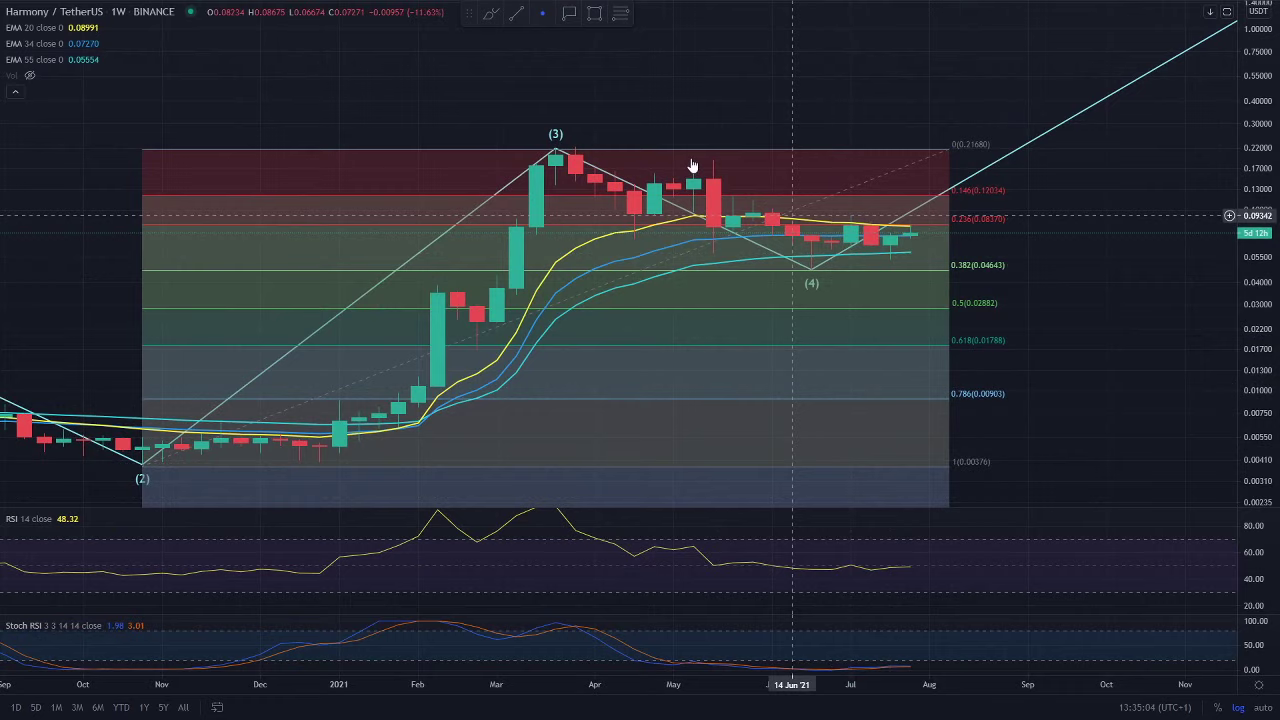
click(570, 13)
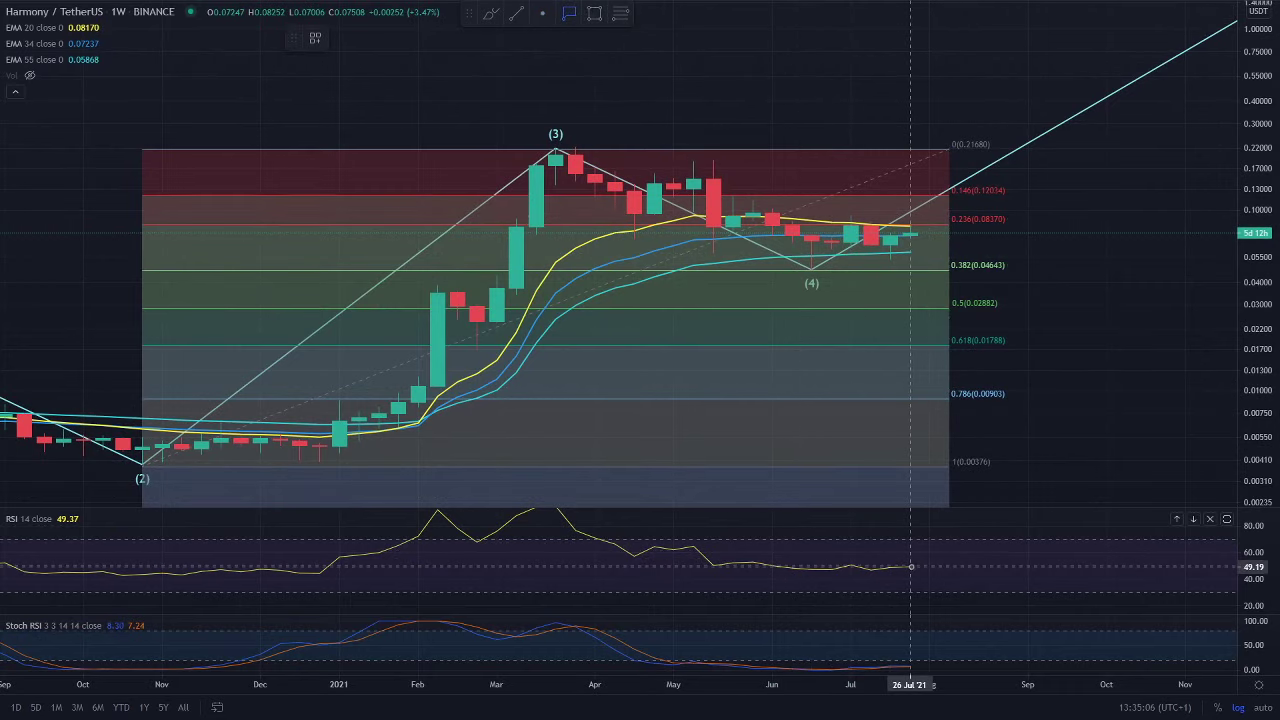
click(914, 564)
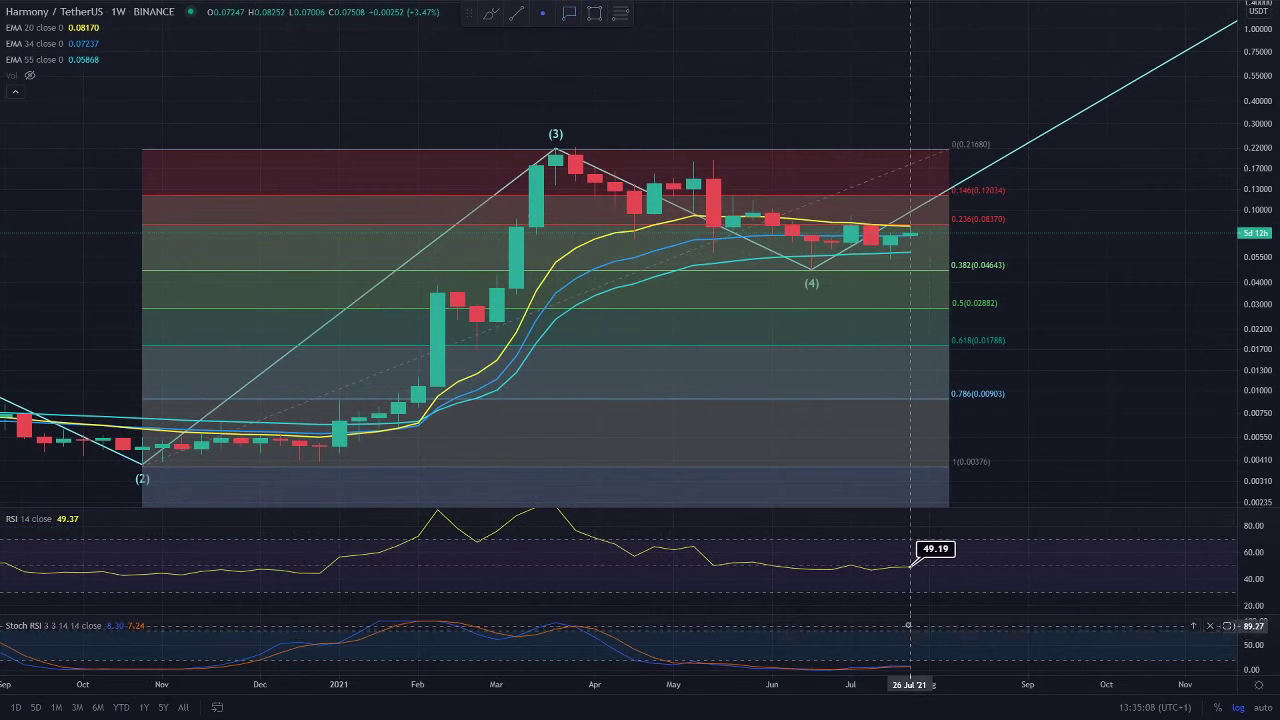
drag(910, 614, 920, 528)
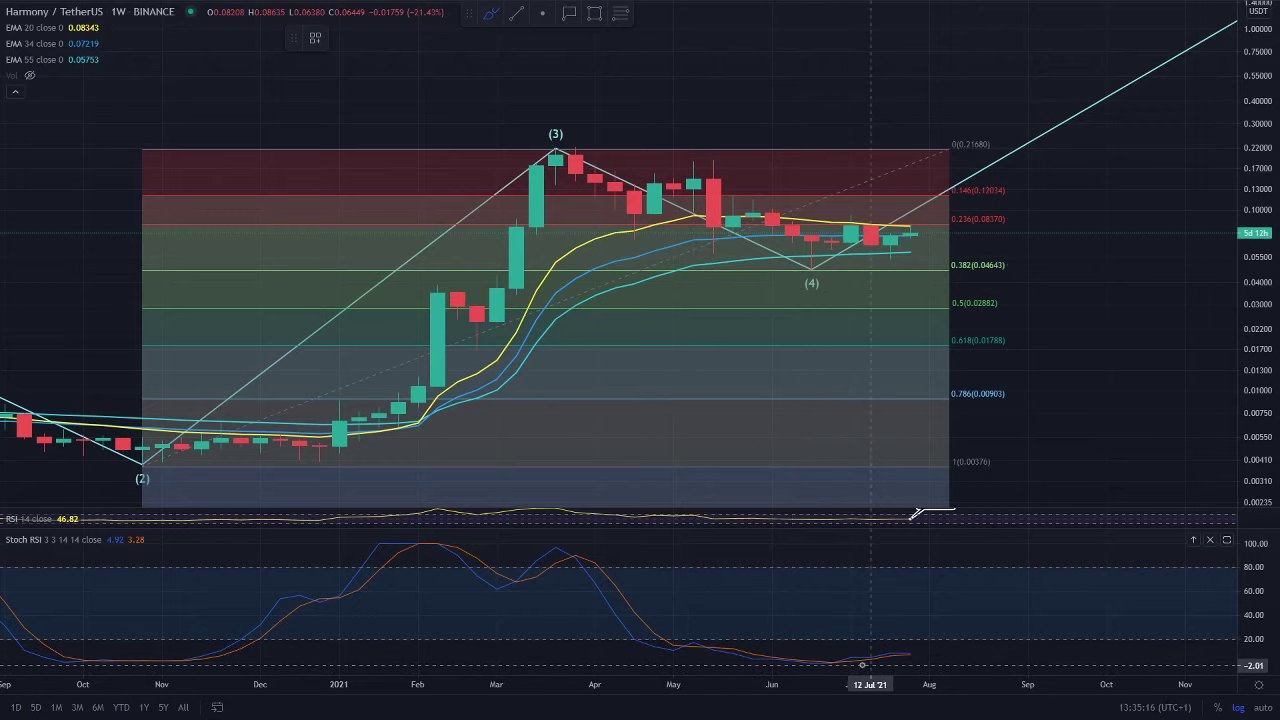
- Brush a rising curve over the Stoch RSI lines, trim its hook, and zoom out to waves (1)–(5)
click(851, 666)
drag(892, 660, 947, 633)
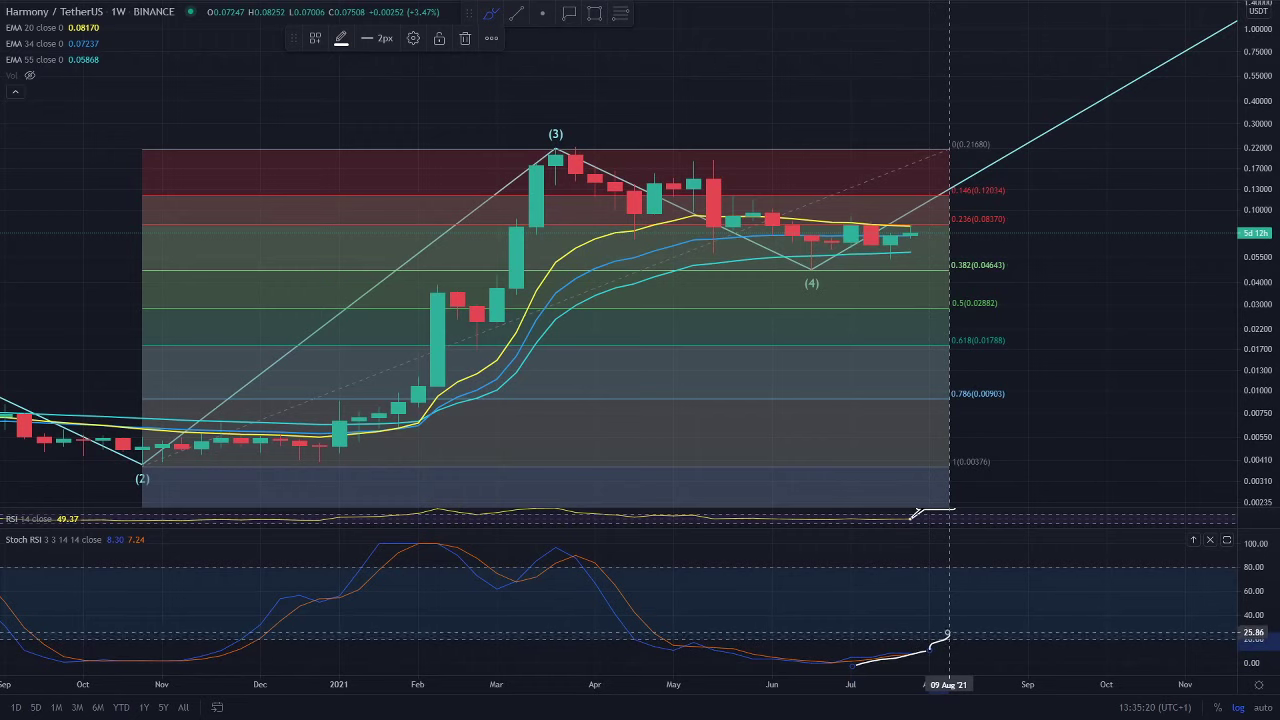
click(466, 40)
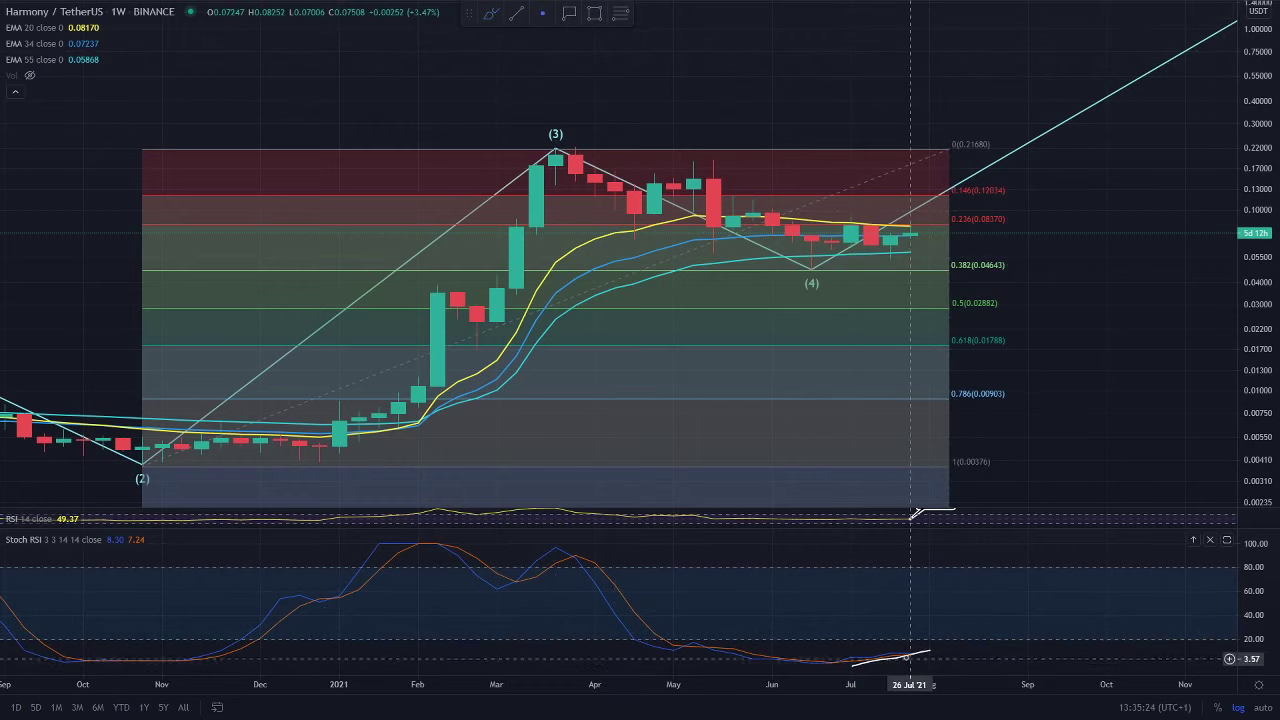
click(460, 48)
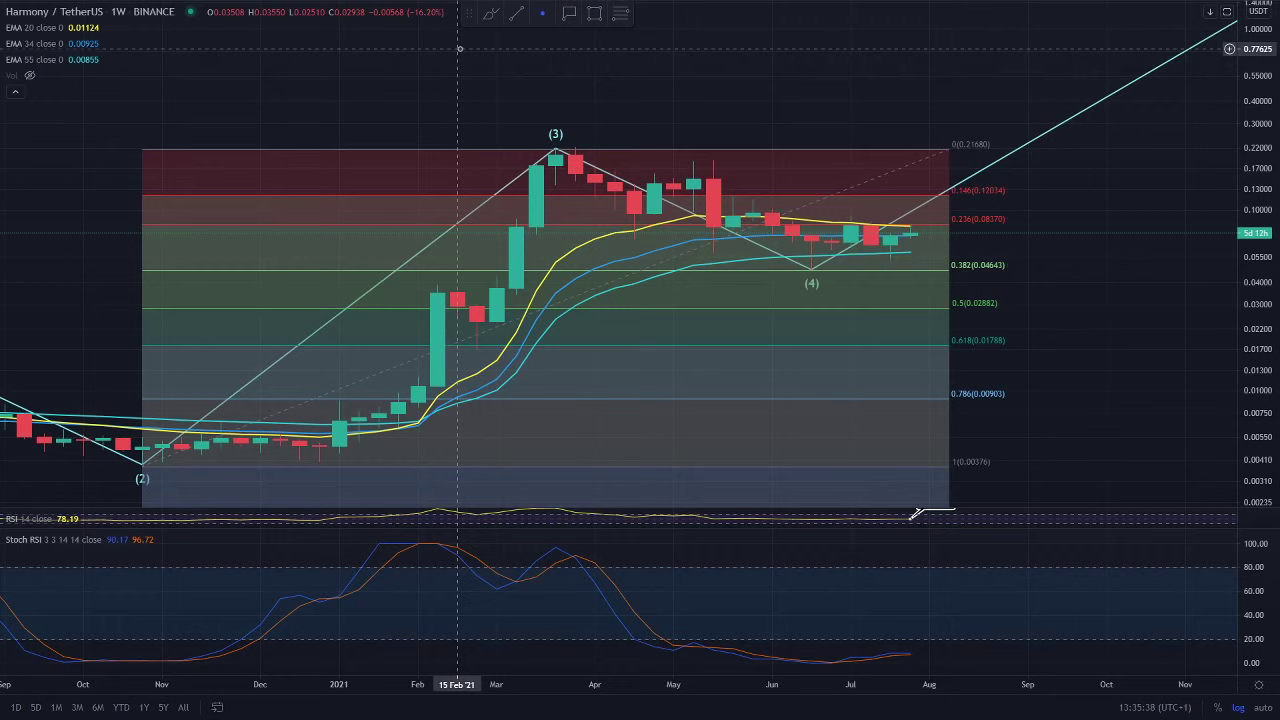
scroll(943, 110, down, 2)
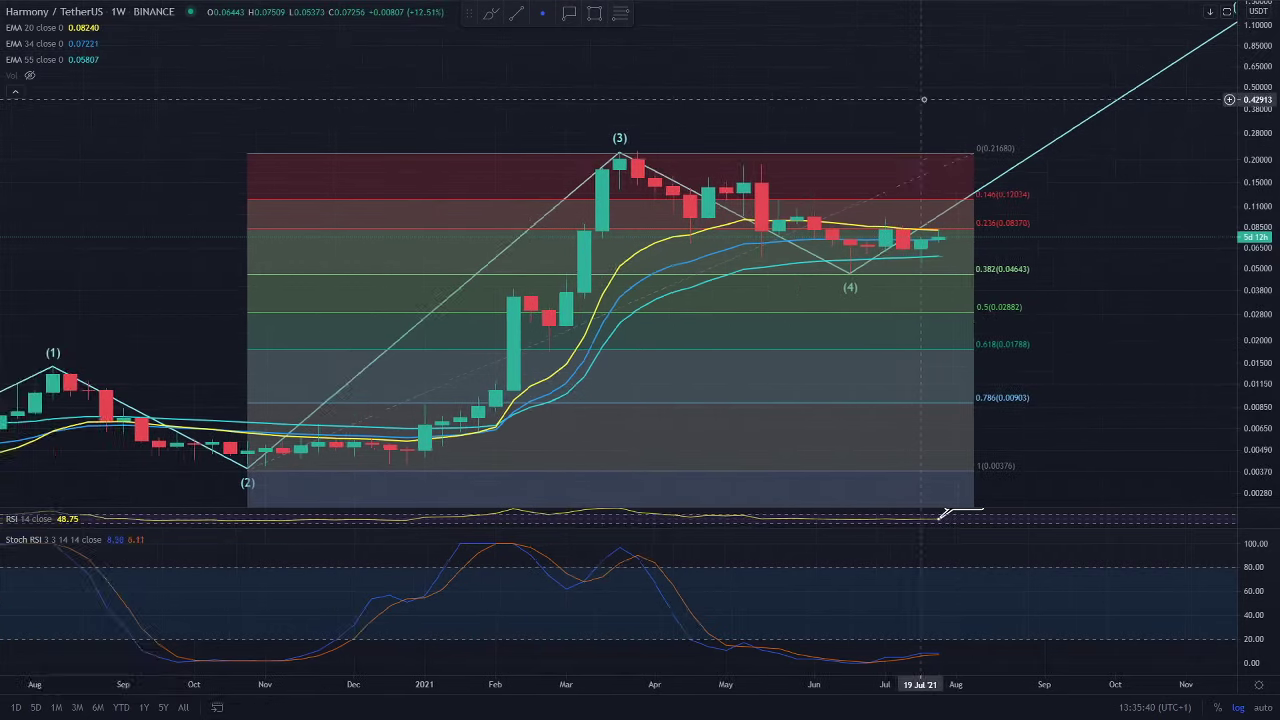
scroll(943, 96, right, 3)
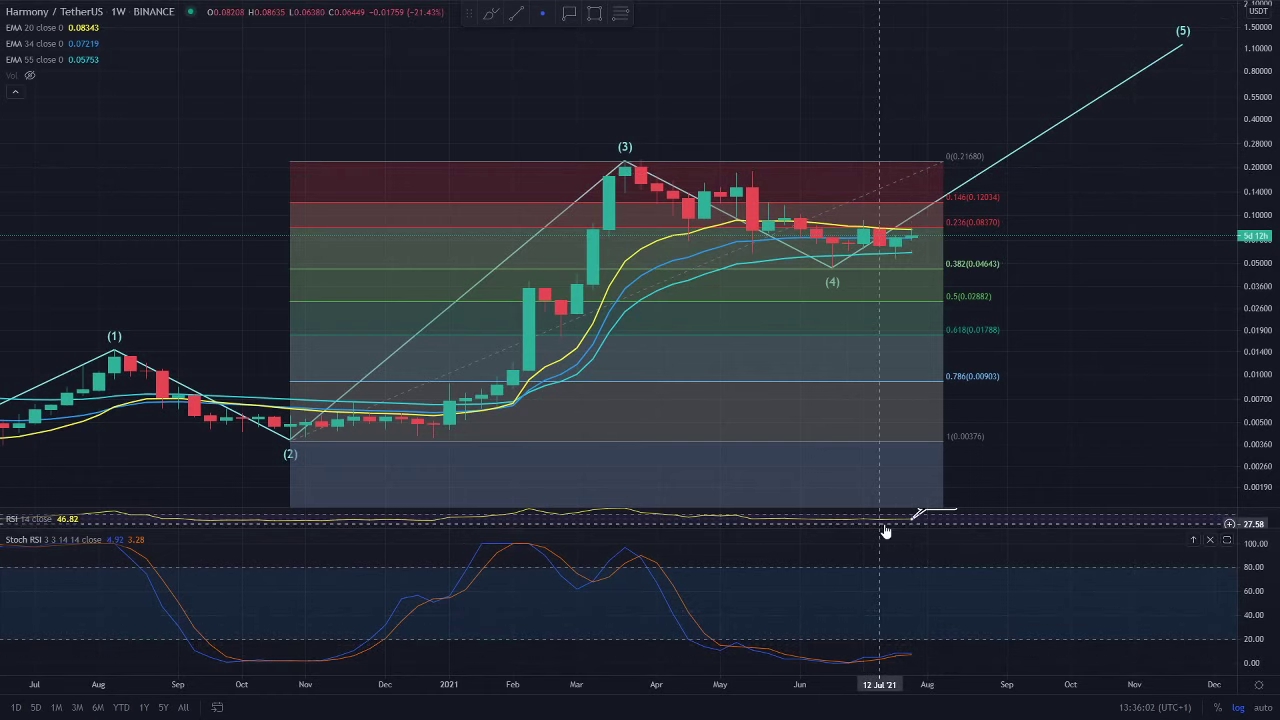
- Expand the RSI pane, show the Volume bars, and circle the latest weekly volume bars
click(916, 516)
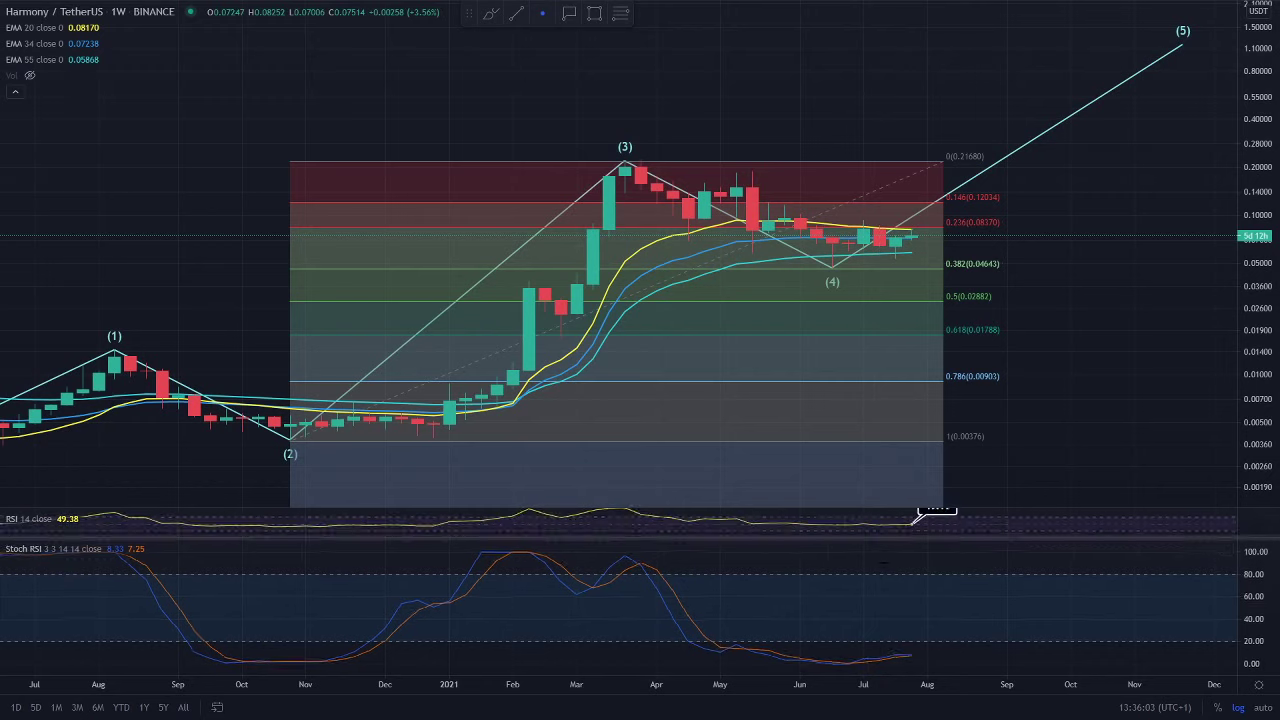
click(30, 75)
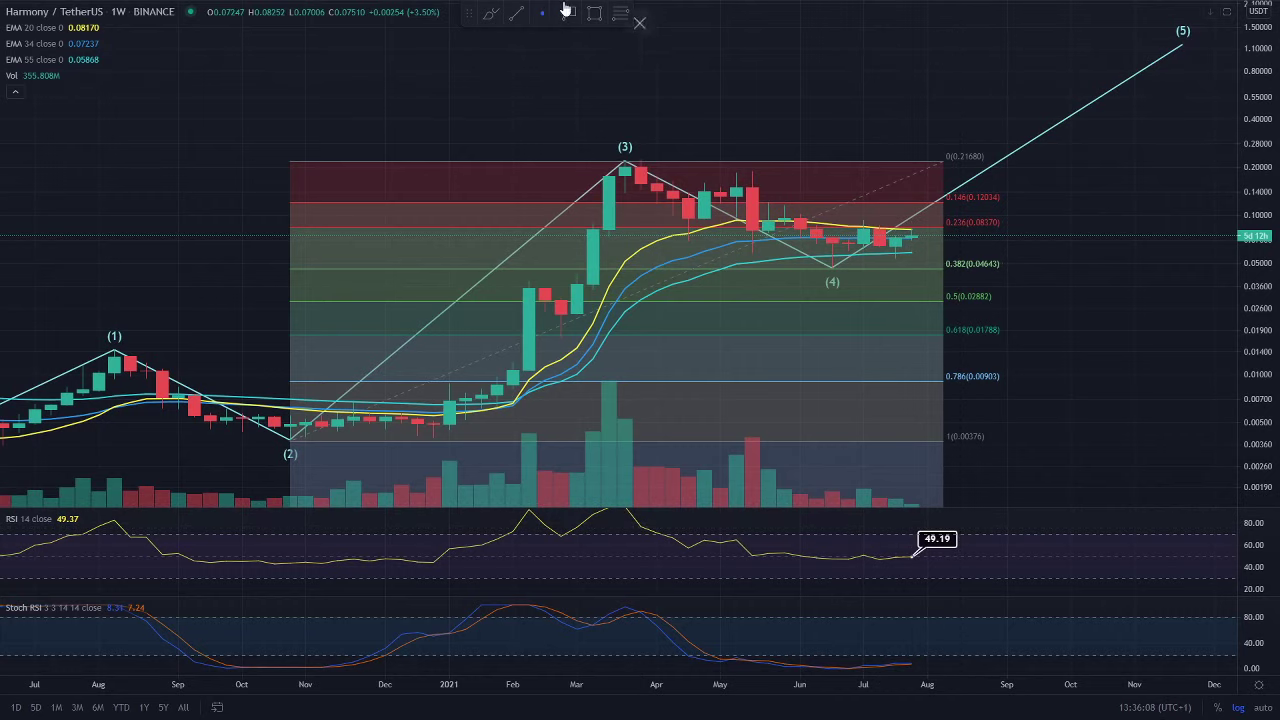
click(491, 13)
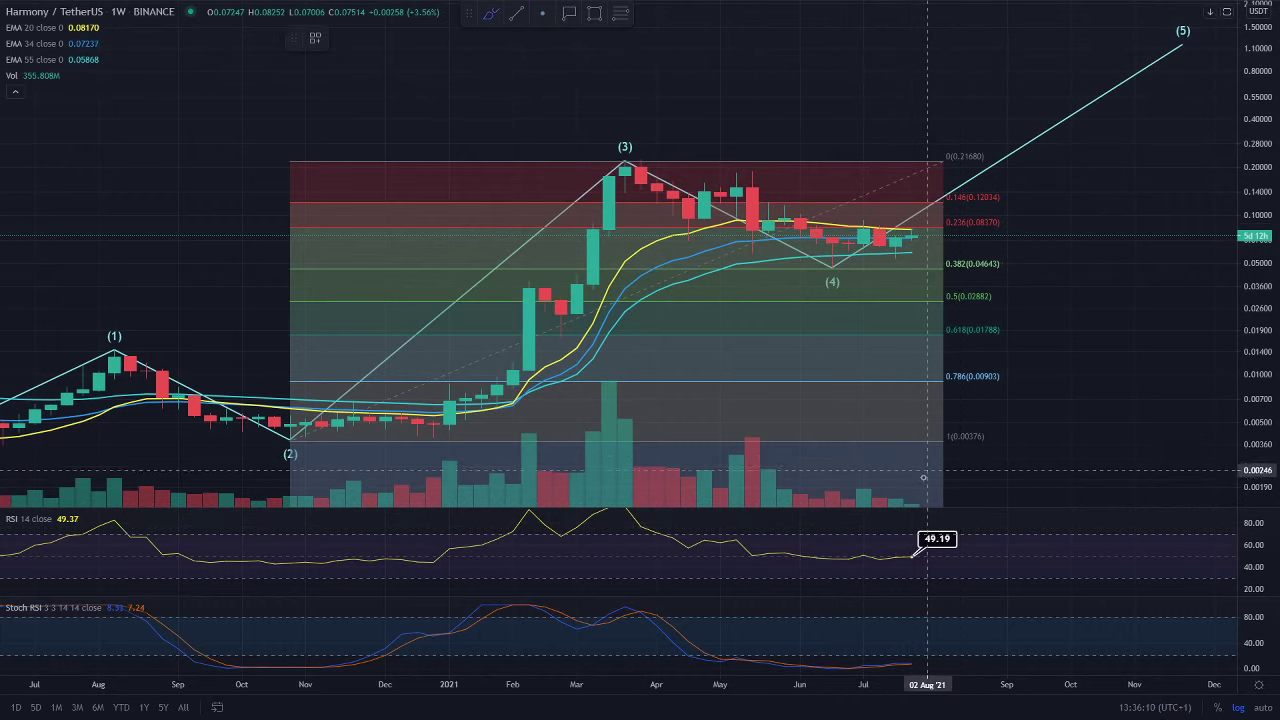
mouse_move(928, 508)
mouse_down()
mouse_move(885, 498)
mouse_move(958, 468)
mouse_up()
key(Escape)
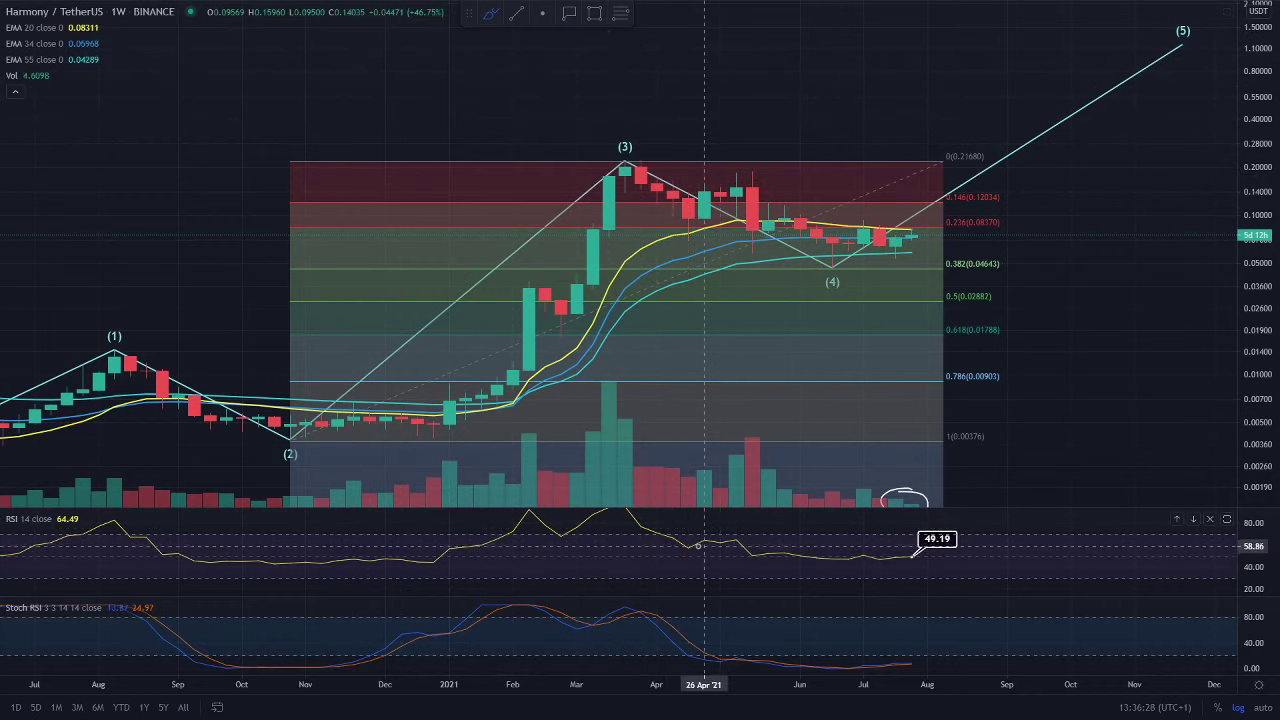
- Sketch and delete a curve and a short mark on the RSI pane, then bring up the Evai Harmony dashboard
drag(692, 548, 905, 550)
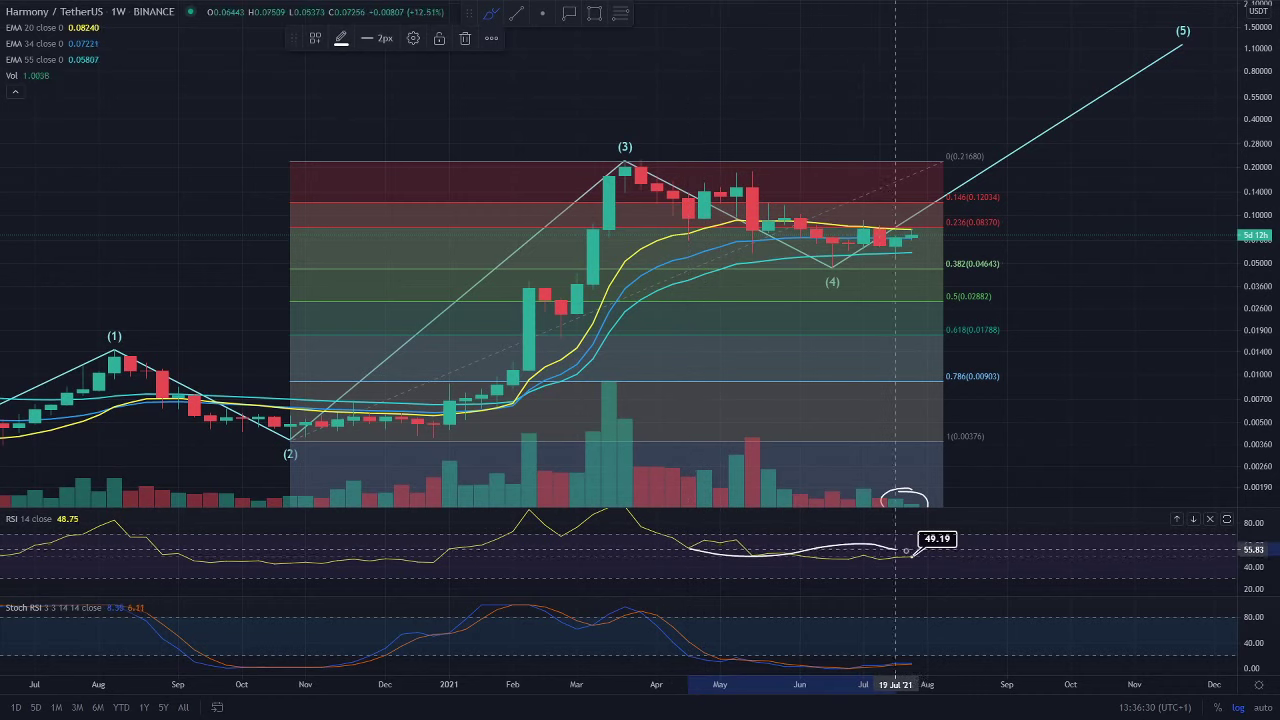
click(465, 38)
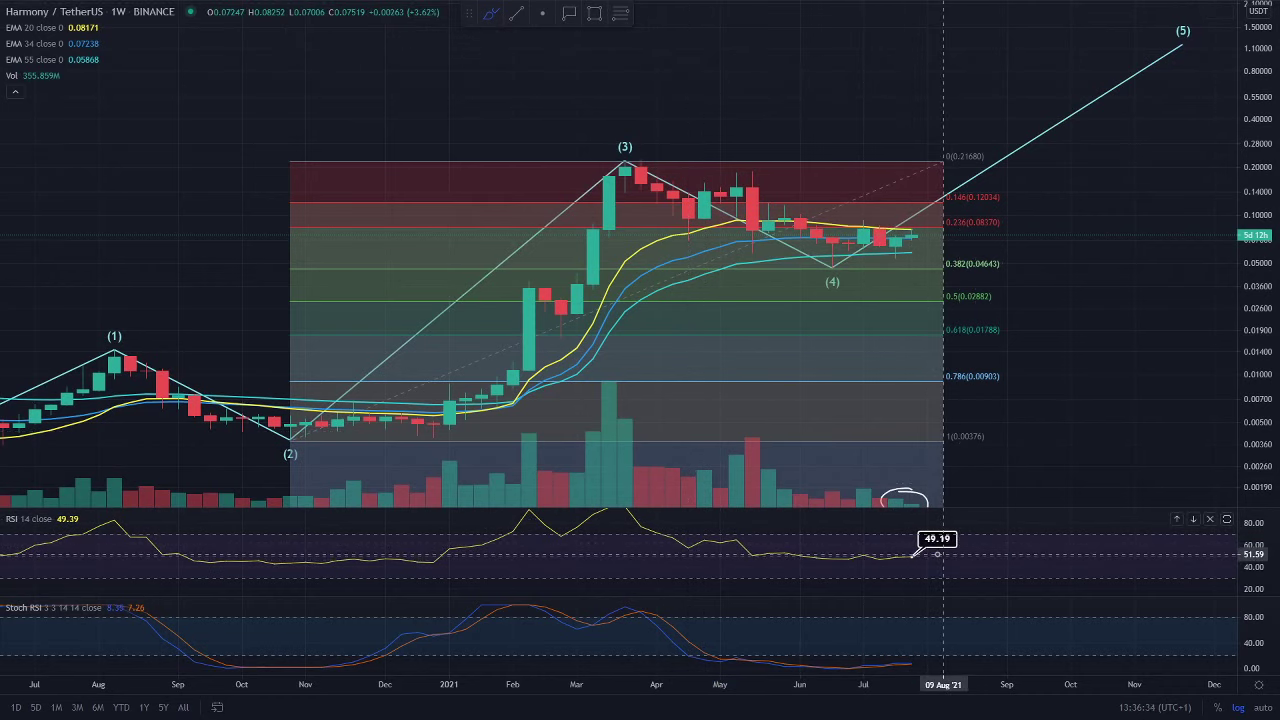
drag(944, 557, 999, 523)
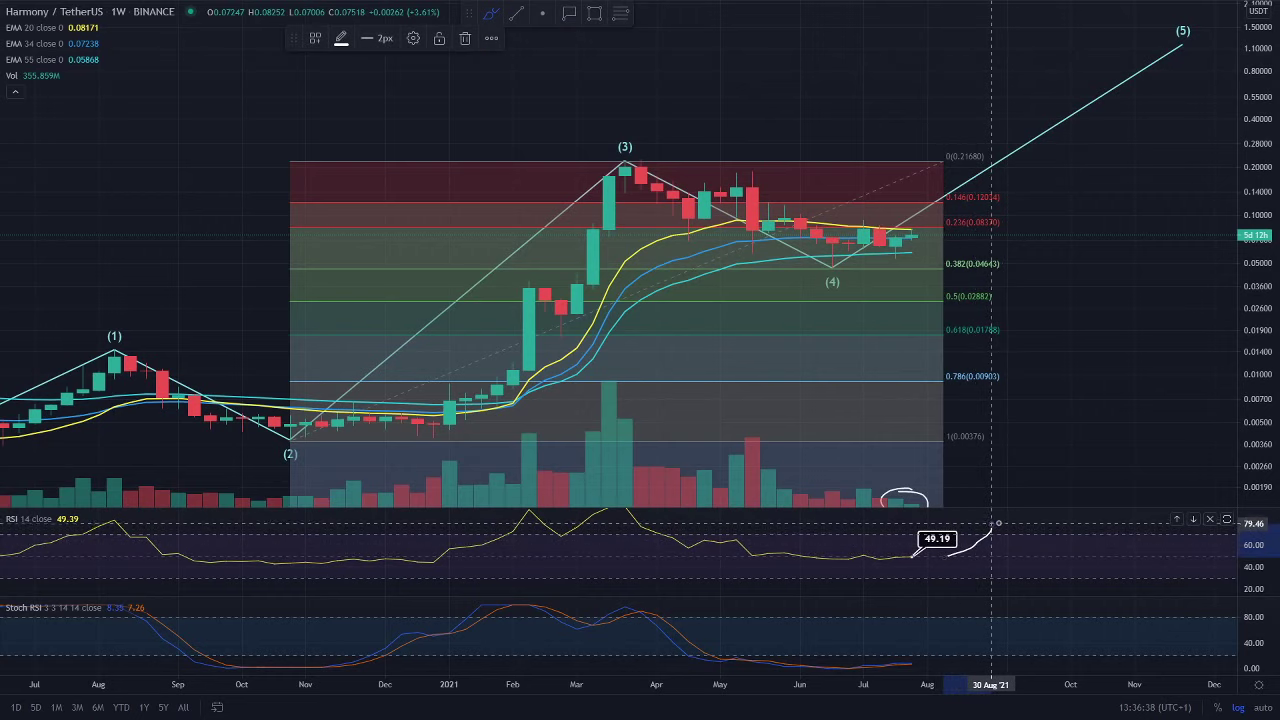
click(464, 39)
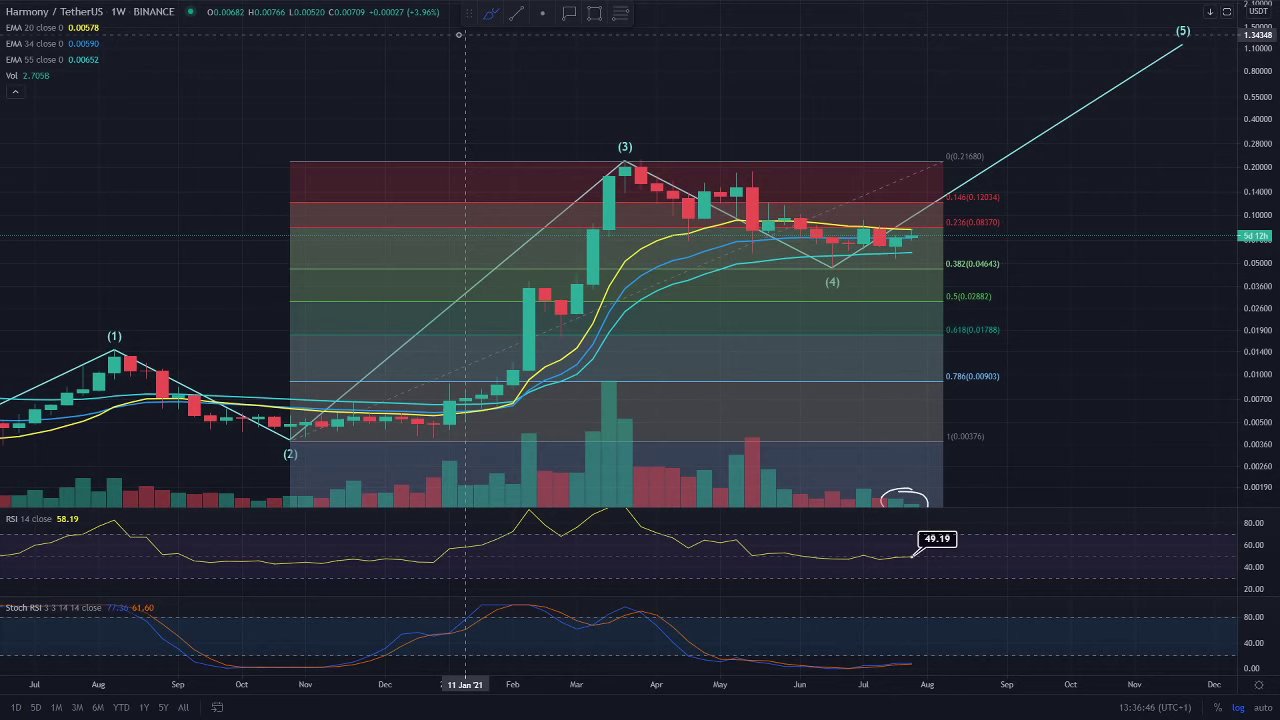
key(alt+Tab)
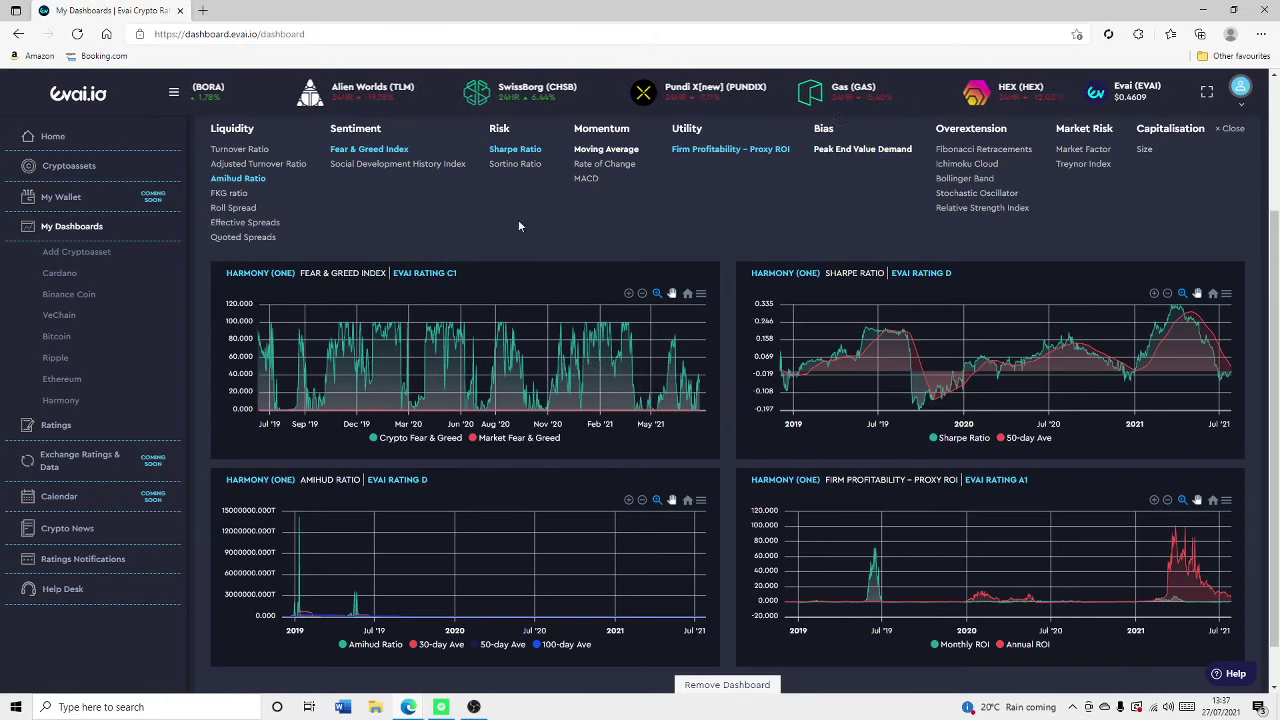
triple_click(340, 273)
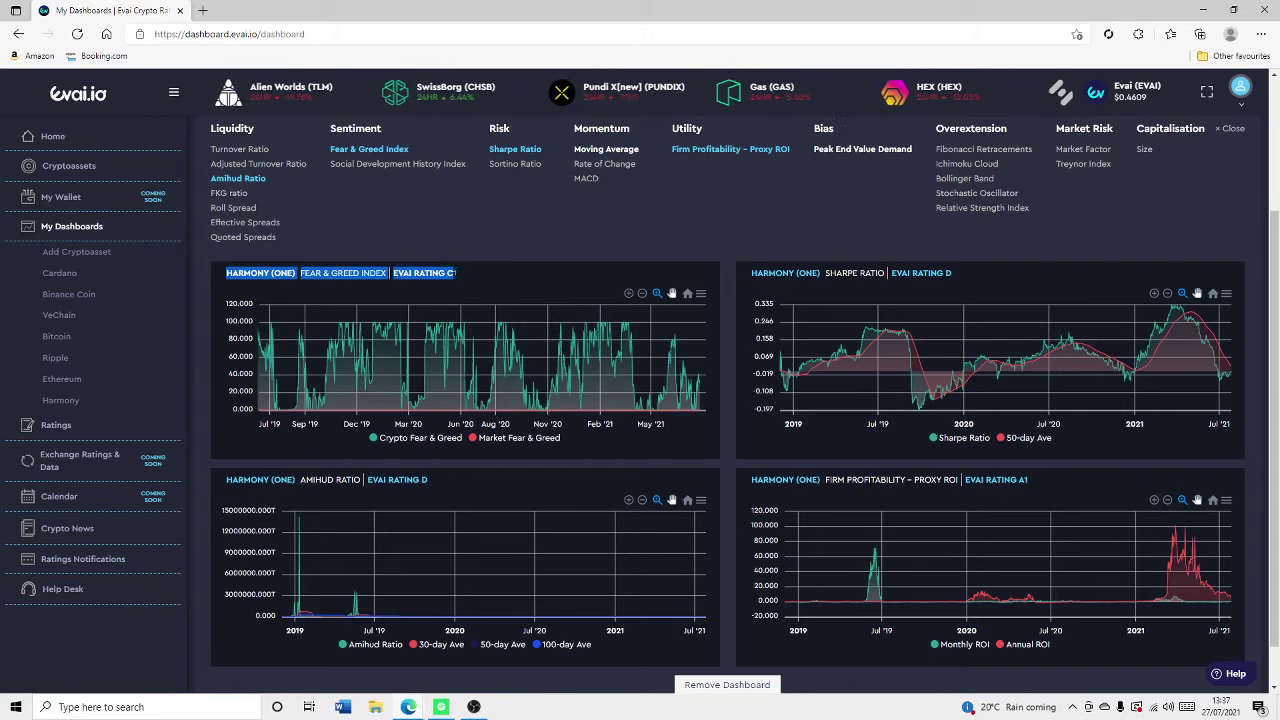
click(459, 272)
triple_click(459, 272)
click(473, 280)
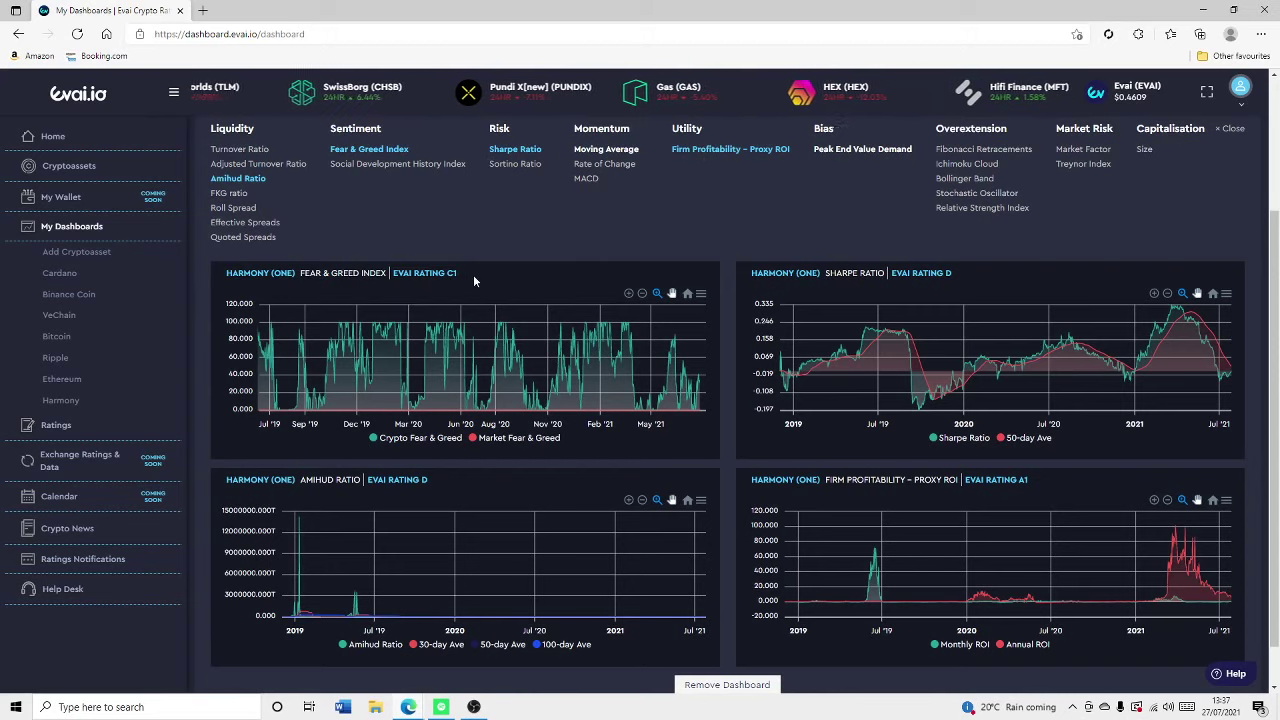